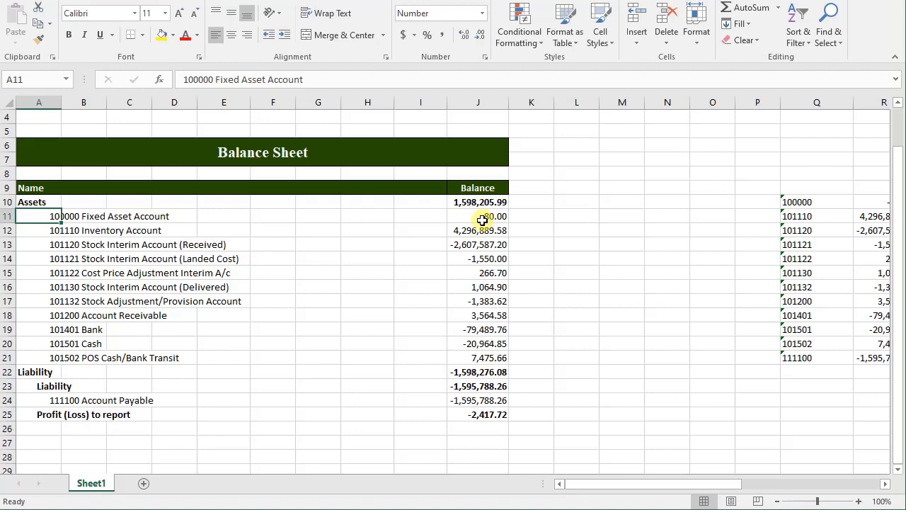
- Switch to the ERP's Initial Balances form and add a line for 100000 Fixed Asset Account with a credit of 80
{"action": "key", "text": "alt+Tab"}
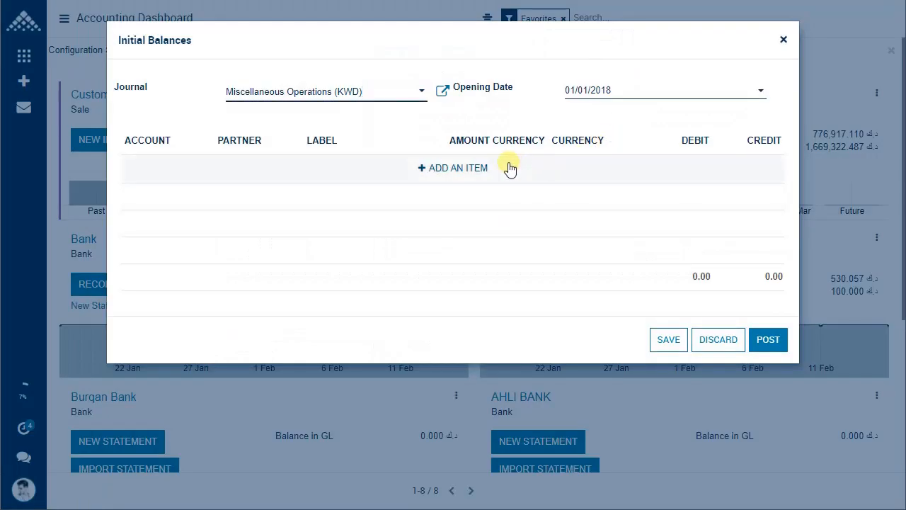
{"action": "left_click", "coordinate": [467, 168]}
{"action": "type", "text": "f"}
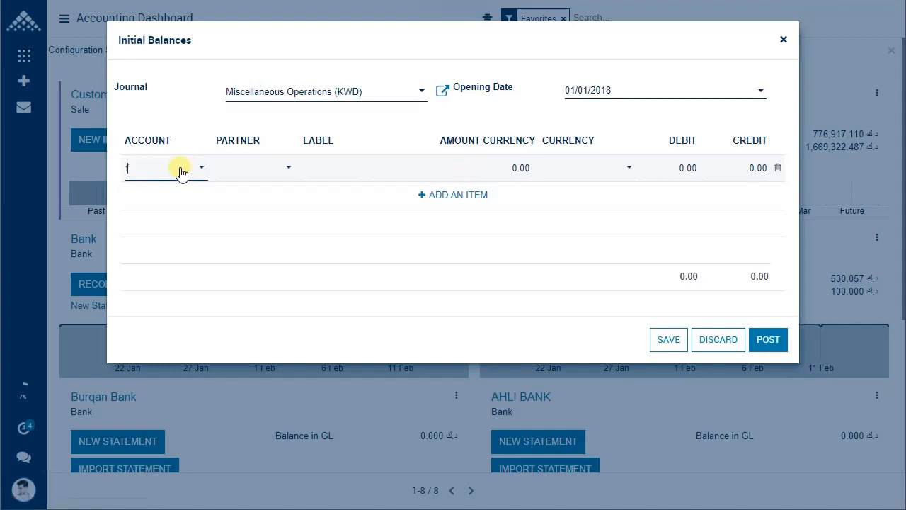
{"action": "type", "text": "ix"}
{"action": "left_click", "coordinate": [234, 197]}
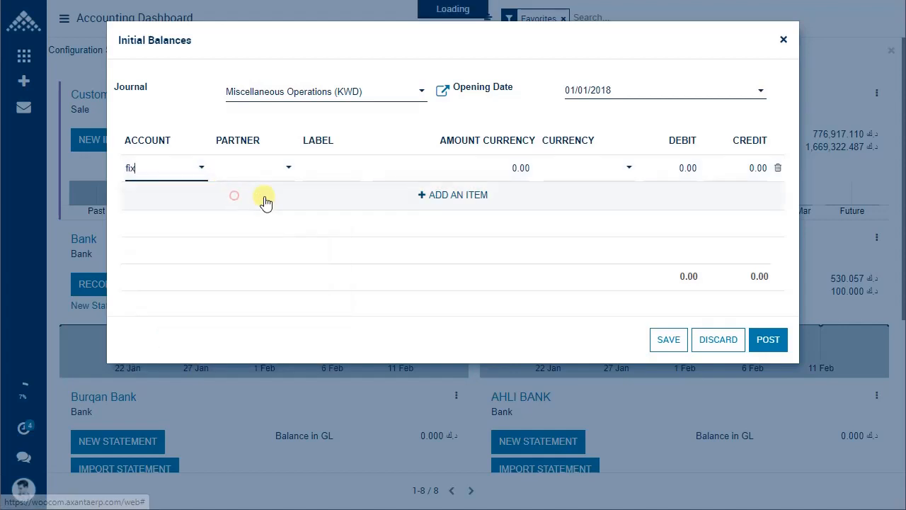
{"action": "left_click", "coordinate": [742, 168]}
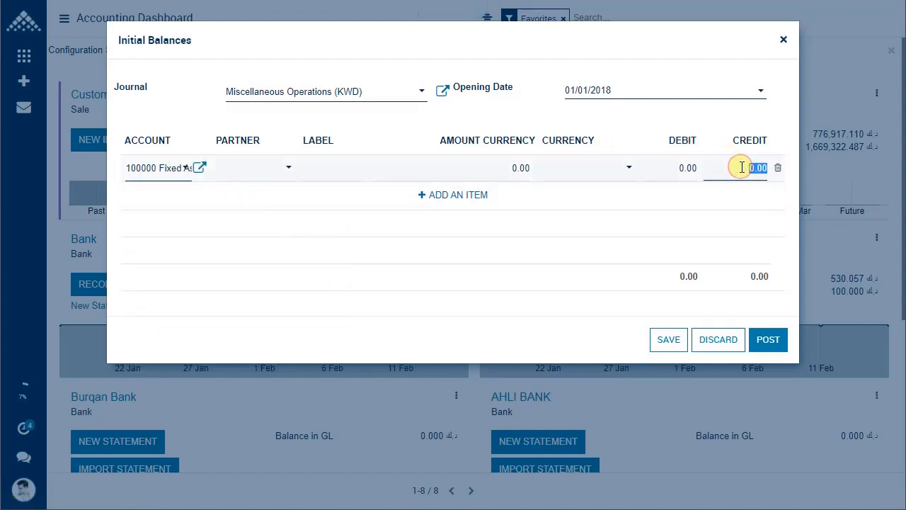
{"action": "type", "text": "80"}
{"action": "key", "text": "Return"}
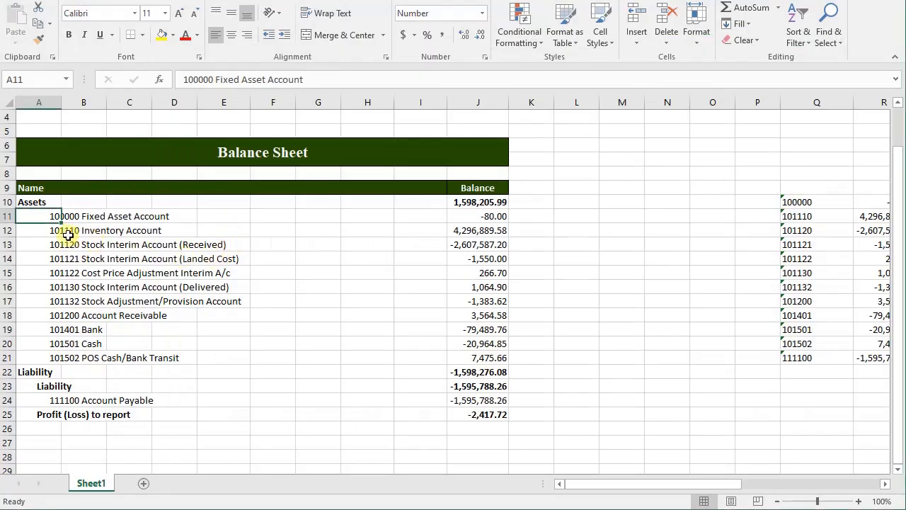
- Copy the Inventory Account balance from the Excel balance sheet into the new ERP line as a debit of 4,296,889.58
{"action": "left_click", "coordinate": [61, 231]}
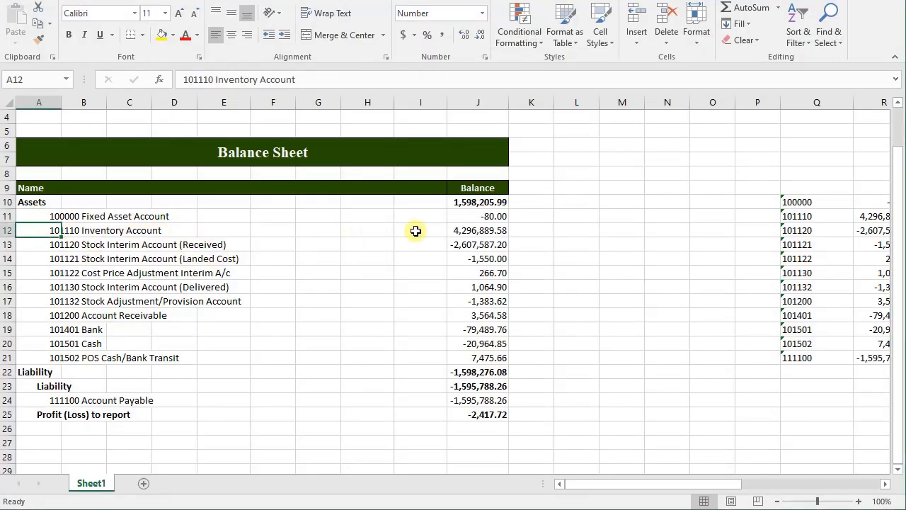
{"action": "left_click", "coordinate": [457, 230]}
{"action": "key", "text": "ctrl+c"}
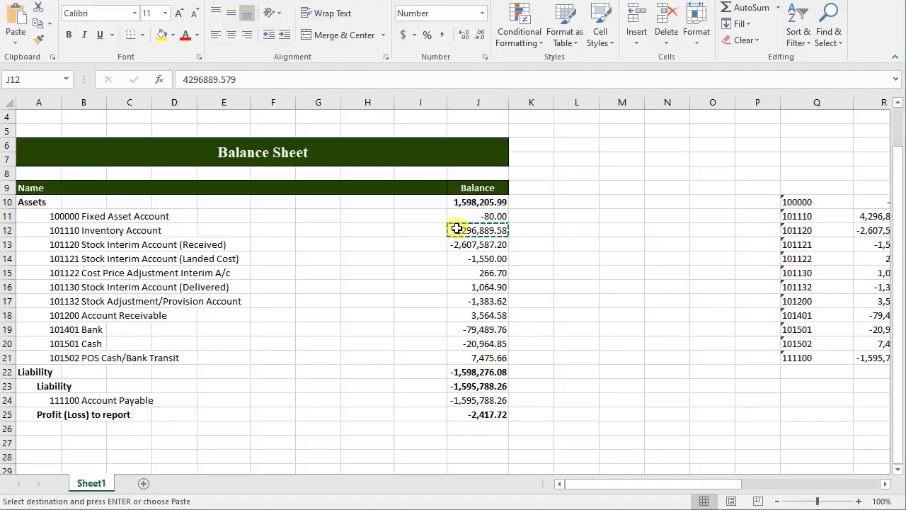
{"action": "key", "text": "alt+Tab"}
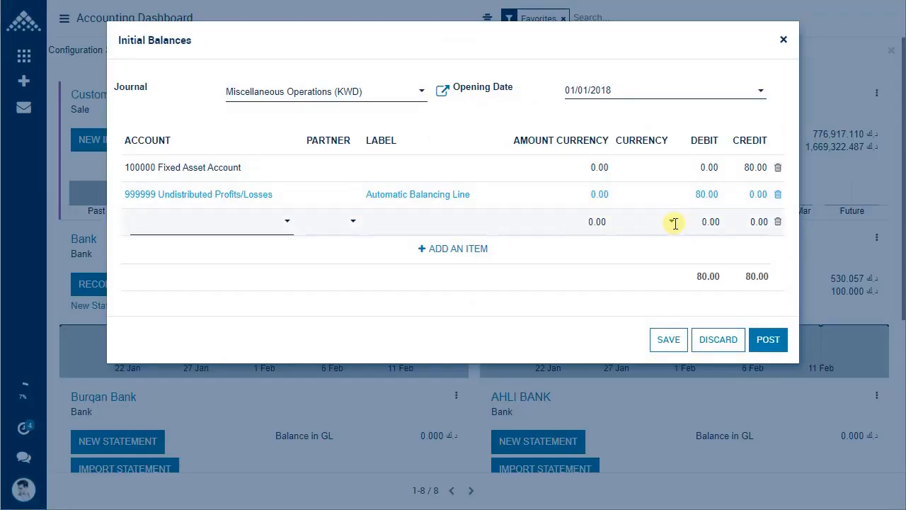
{"action": "key", "text": "alt+Tab"}
{"action": "key", "text": "alt+Tab"}
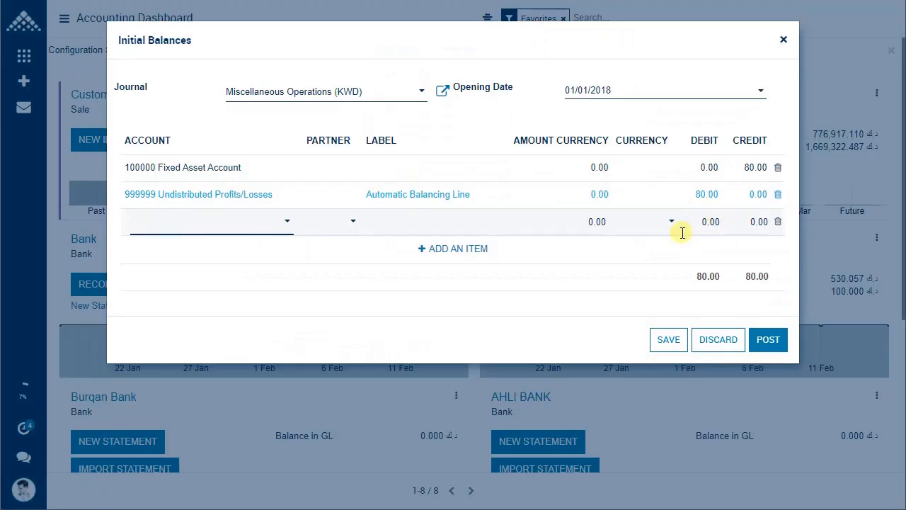
{"action": "left_click", "coordinate": [697, 223]}
{"action": "key", "text": "ctrl+v"}
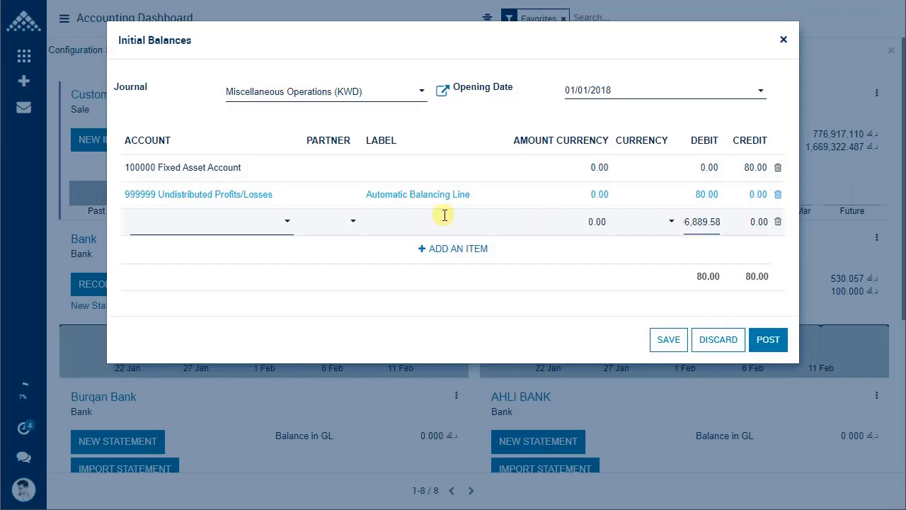
- Assign the account 101110 Inventory Account to the line with the 4,296,889.58 debit
{"action": "left_click", "coordinate": [253, 223]}
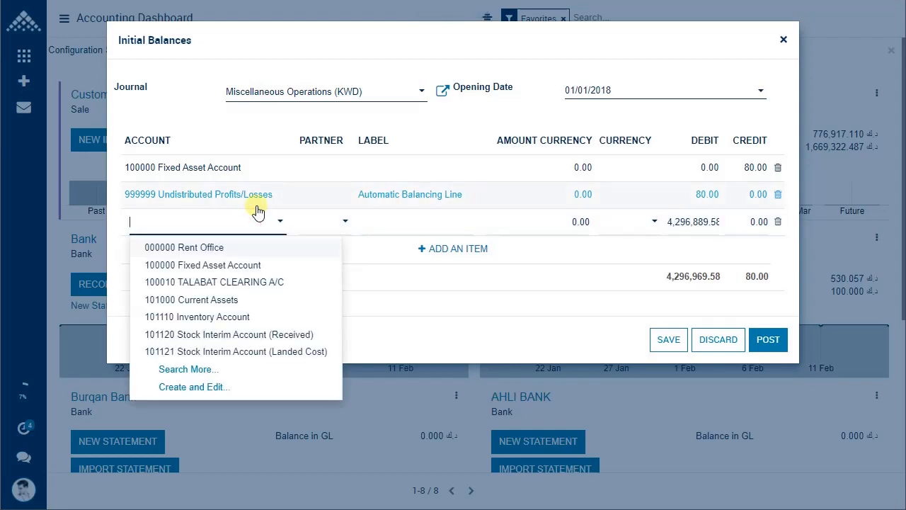
{"action": "type", "text": "Invent"}
{"action": "key", "text": "Return"}
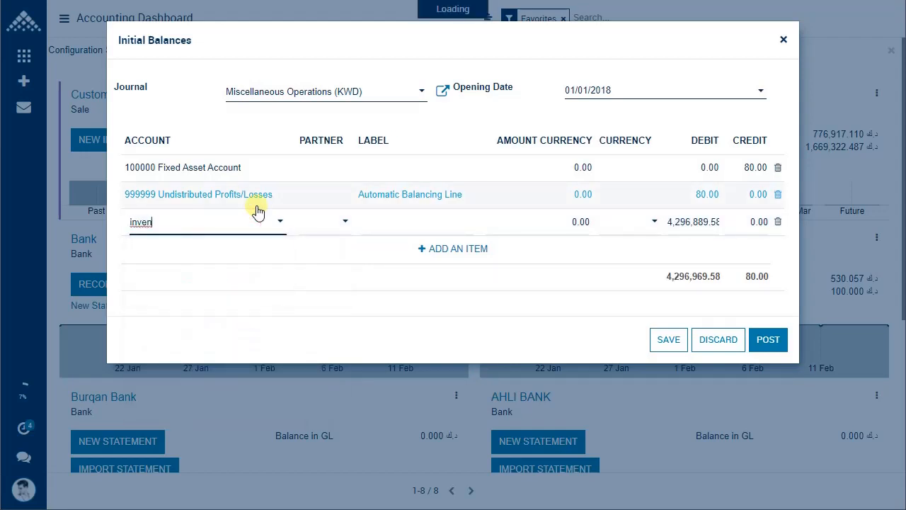
- Label the Inventory Account line "Opening Balance As of 2017" and copy the same label to the Fixed Asset Account line
{"action": "left_click", "coordinate": [390, 221]}
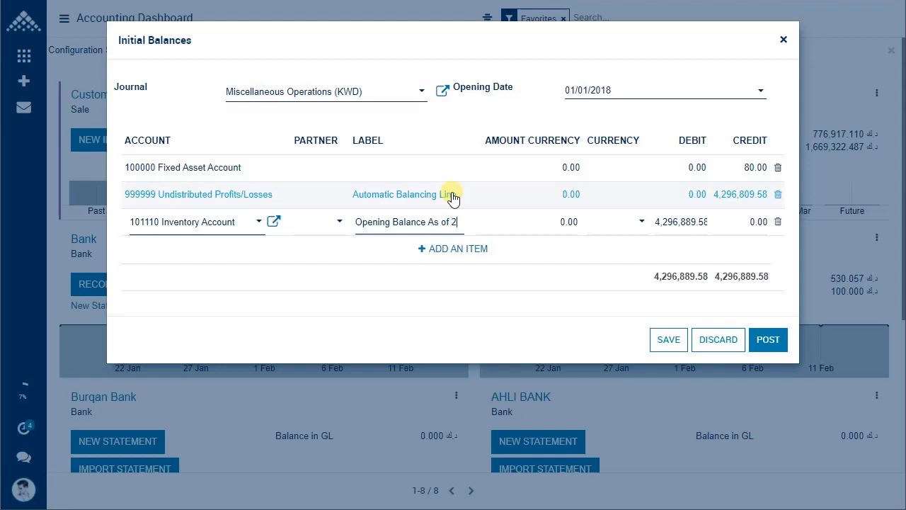
{"action": "type", "text": "17"}
{"action": "key", "text": "ctrl+a"}
{"action": "left_click", "coordinate": [403, 170]}
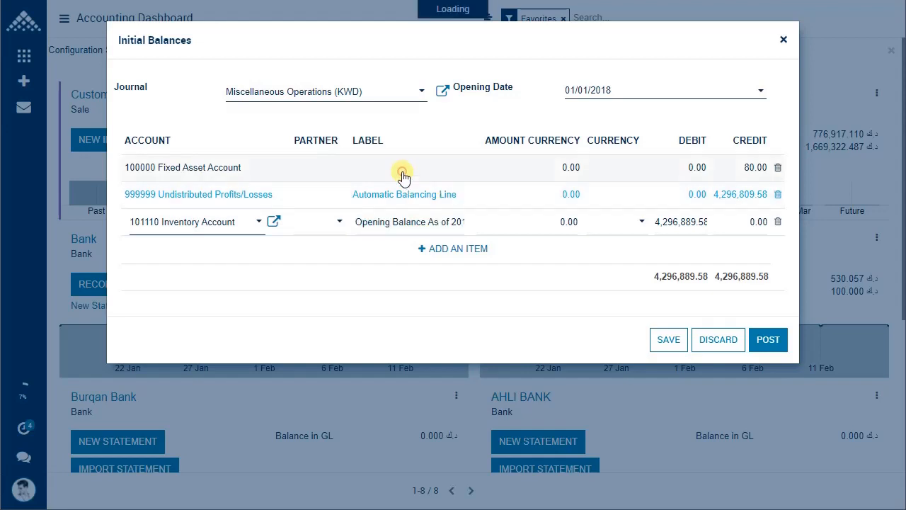
{"action": "key", "text": "ctrl+v"}
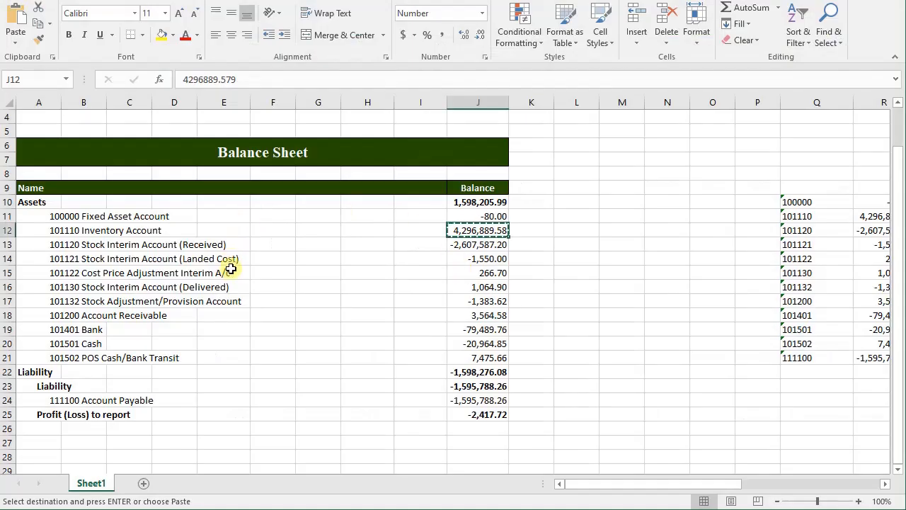
- Copy the Stock Interim Account (Received) balance from the Excel sheet into a new Initial Balances line as a credit of 2,607,587.20
{"action": "left_click", "coordinate": [103, 245]}
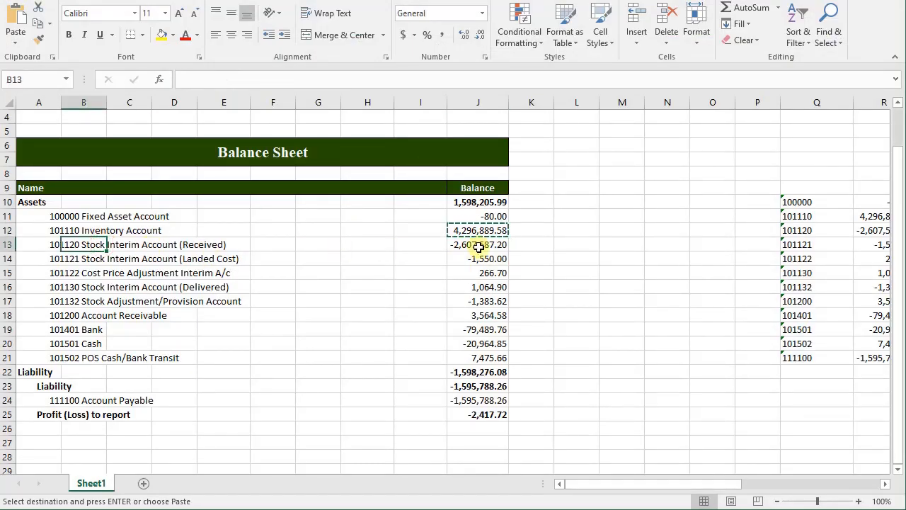
{"action": "left_click", "coordinate": [492, 244]}
{"action": "key", "text": "ctrl+c"}
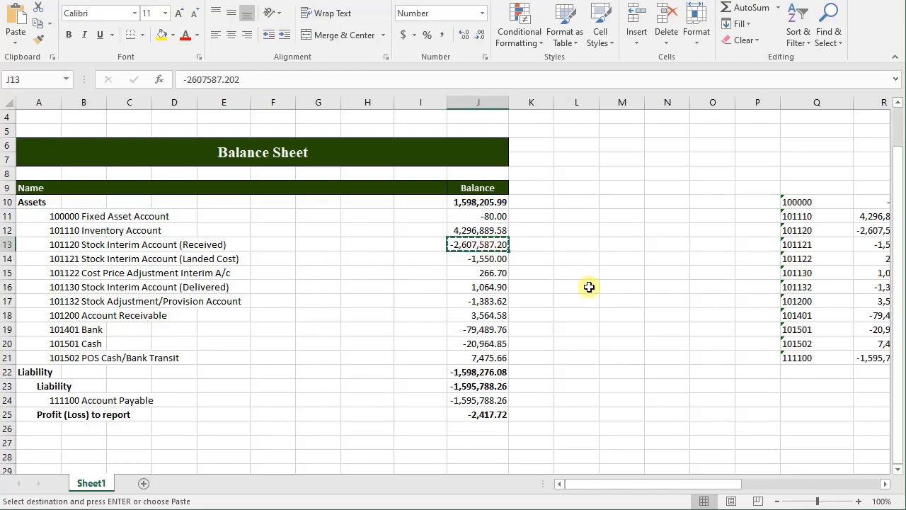
{"action": "key", "text": "alt+Tab"}
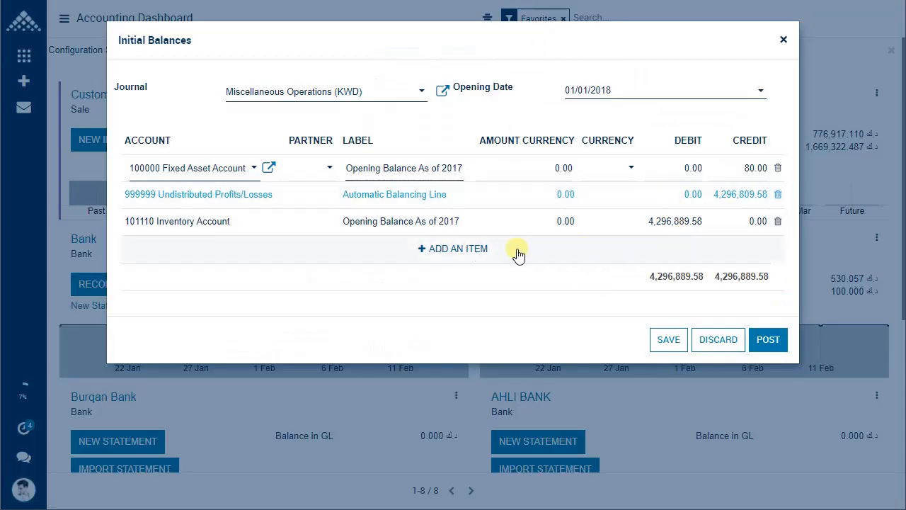
{"action": "left_click", "coordinate": [457, 251]}
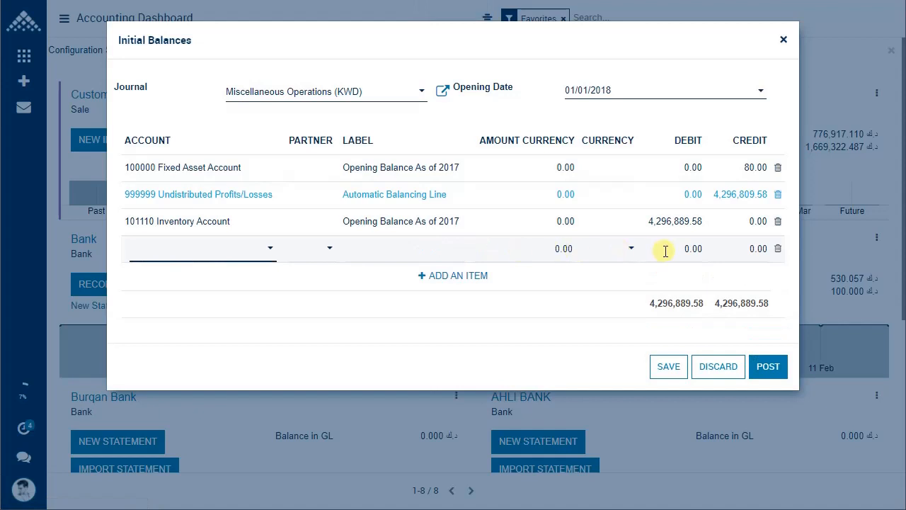
{"action": "left_click", "coordinate": [740, 247]}
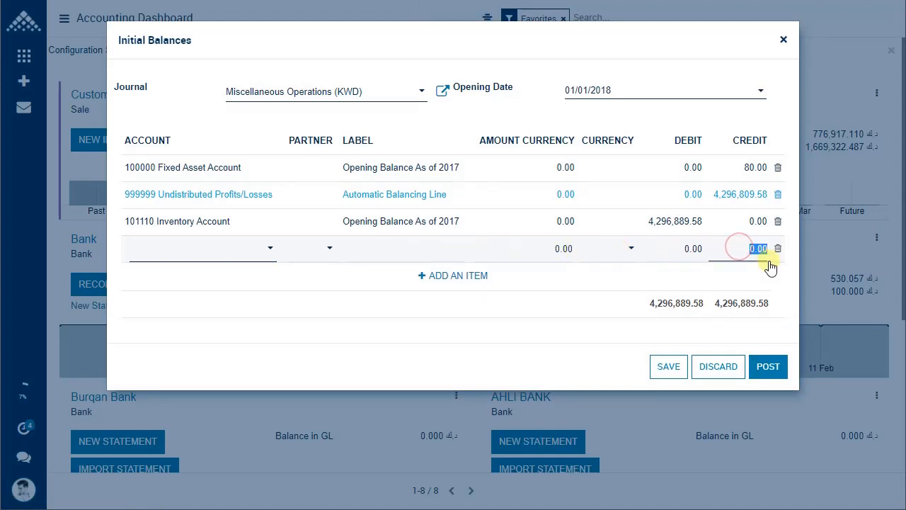
{"action": "key", "text": "ctrl+v"}
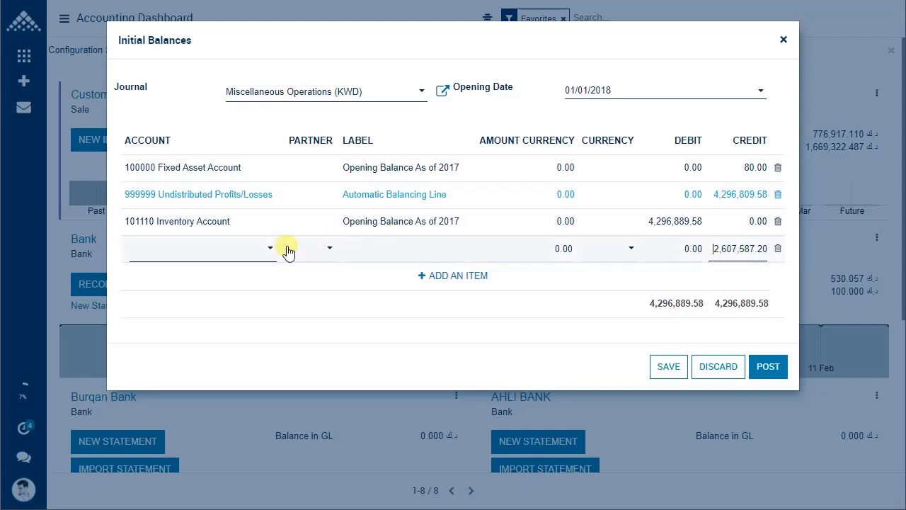
- Check the account name in the balance sheet and assign 101120 Stock Interim Account (Received) to the 2,607,587.20 credit line
{"action": "key", "text": "alt+Tab"}
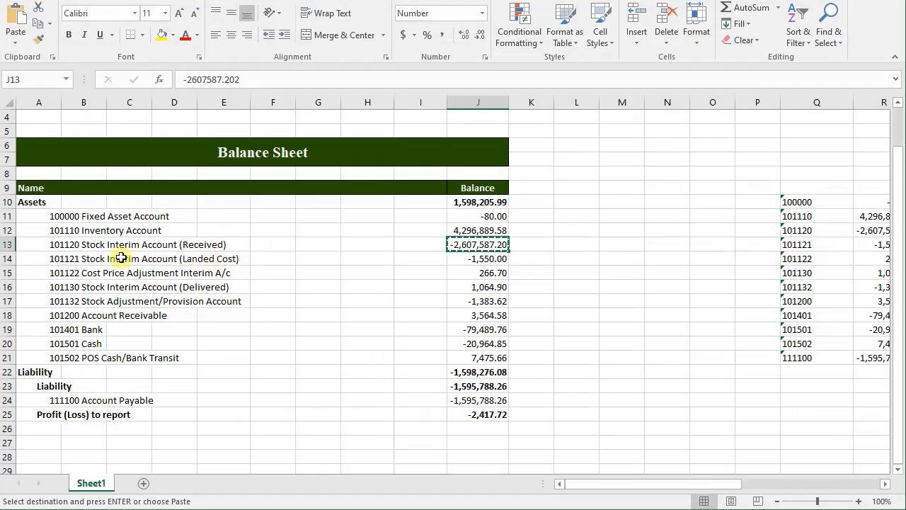
{"action": "key", "text": "alt+Tab"}
{"action": "left_click", "coordinate": [168, 256]}
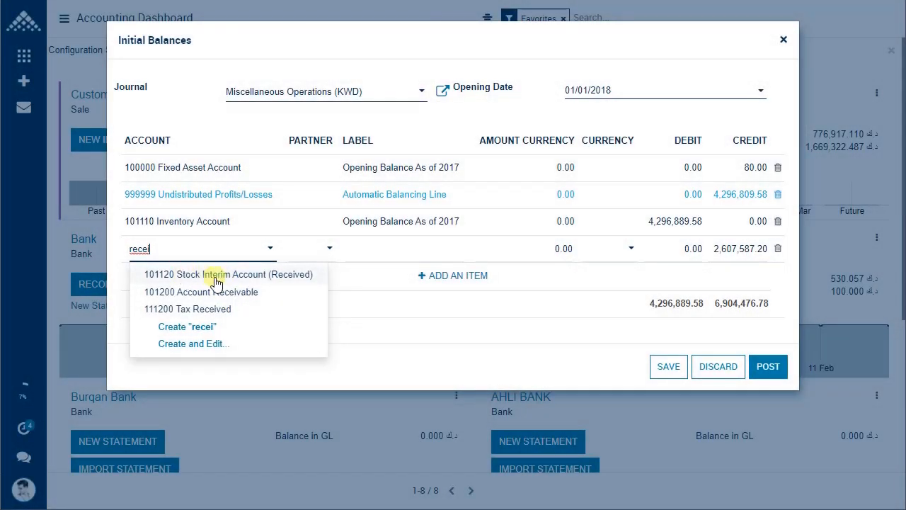
{"action": "left_click", "coordinate": [249, 276]}
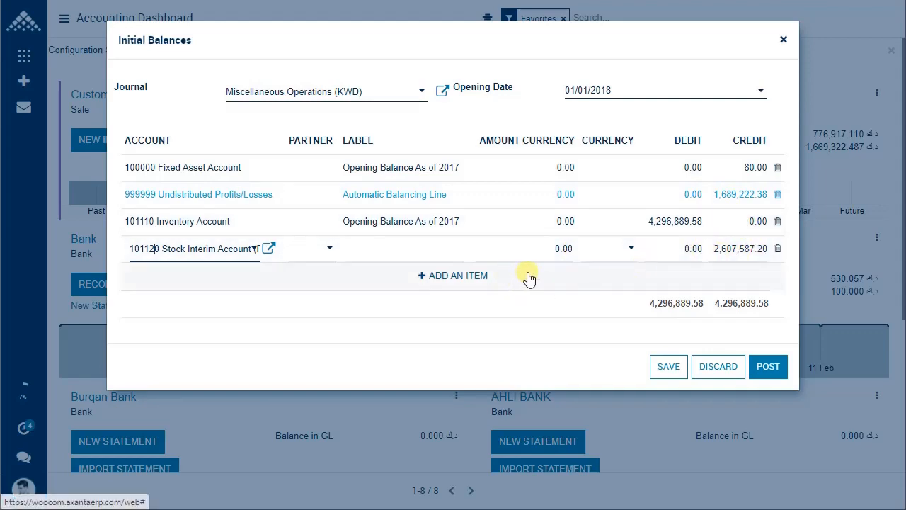
- Copy the Stock Interim Account (Landed Cost) balance from the Excel sheet into a new Initial Balances line as a credit of 1,550.00
{"action": "key", "text": "alt+Tab"}
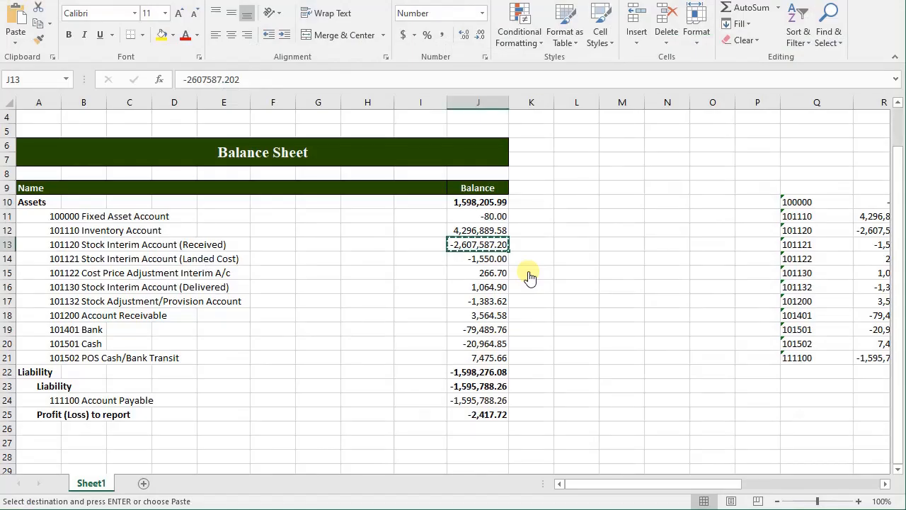
{"action": "key", "text": "Down"}
{"action": "key", "text": "ctrl+c"}
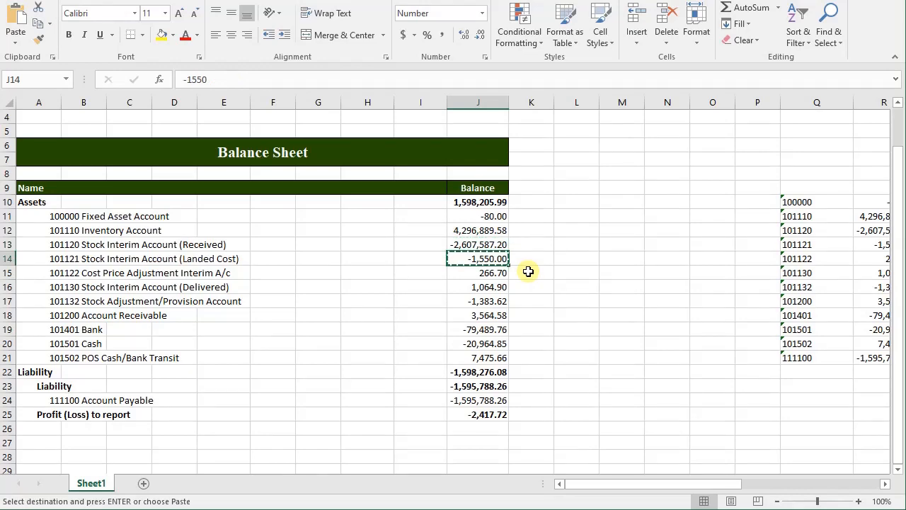
{"action": "key", "text": "alt+Tab"}
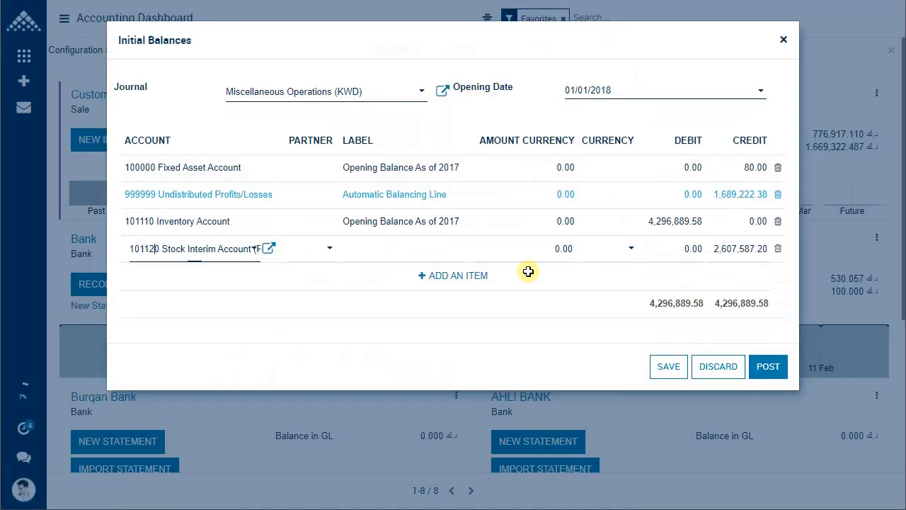
{"action": "left_click", "coordinate": [455, 279]}
{"action": "left_click", "coordinate": [706, 284]}
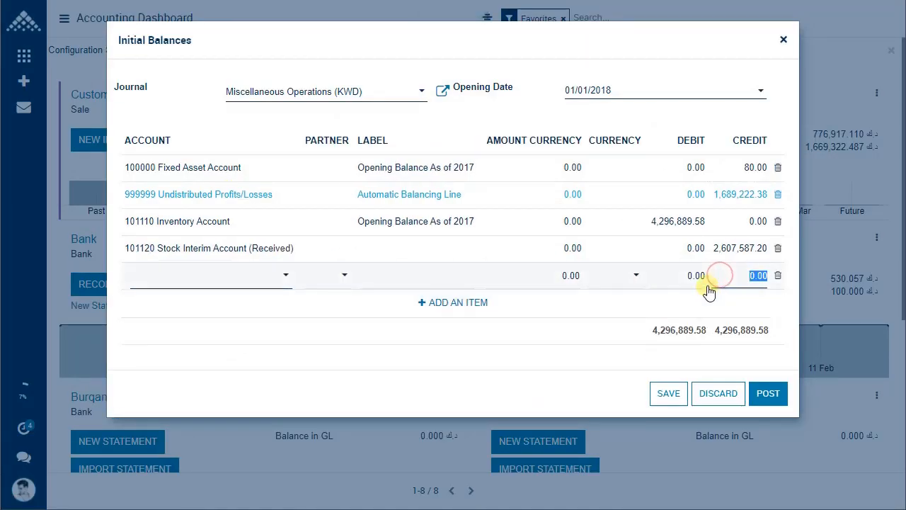
{"action": "key", "text": "ctrl+v"}
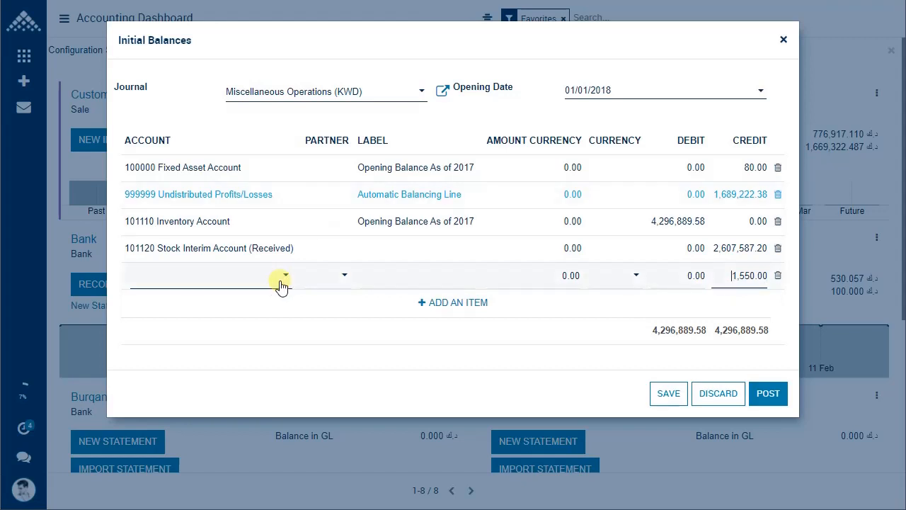
- Assign the account 101121 Stock Interim Account (Landed Cost) to the 1,550.00 credit line
{"action": "left_click", "coordinate": [253, 280]}
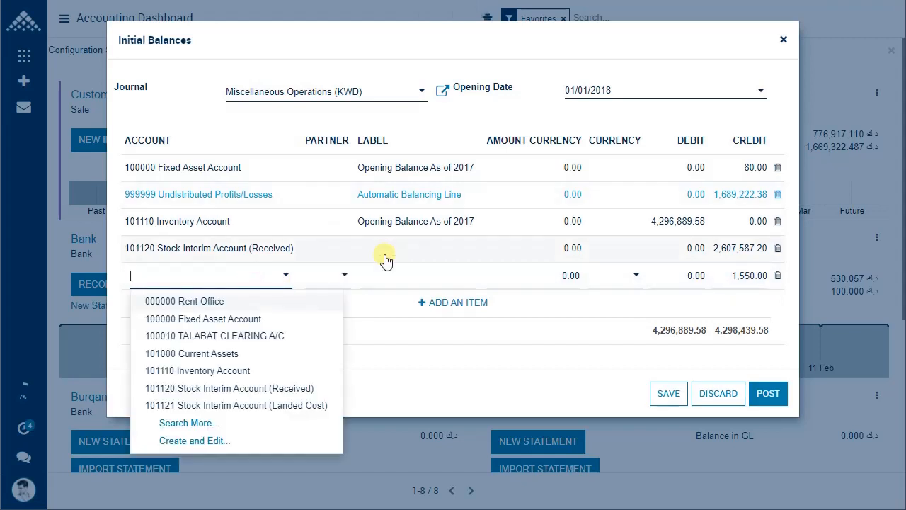
{"action": "type", "text": "land"}
{"action": "key", "text": "Return"}
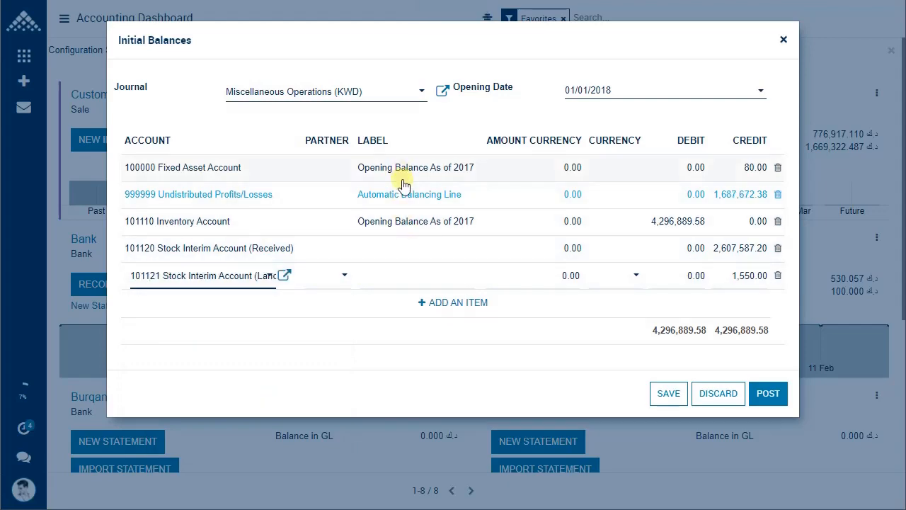
- Copy the Cost Price Adjustment Interim A/c balance from the Excel balance sheet and return to the ERP's Initial Balances form
{"action": "key", "text": "alt+Tab"}
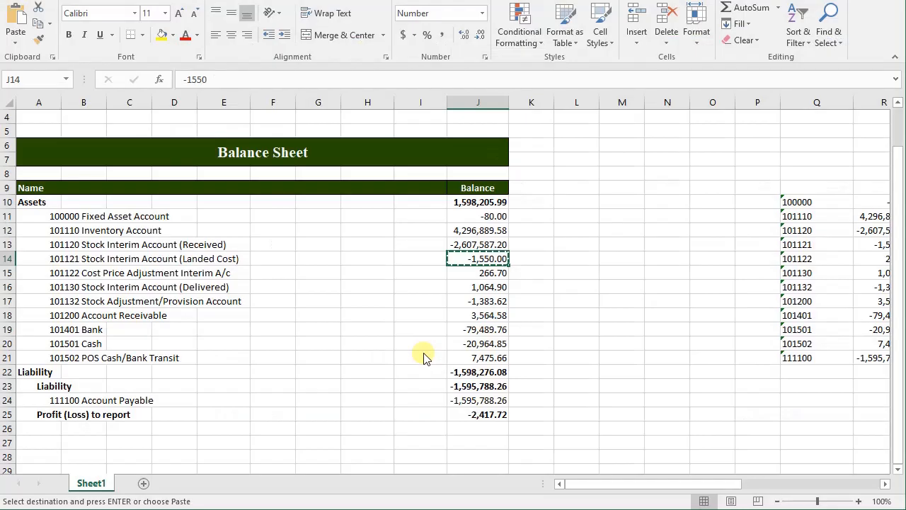
{"action": "left_click", "coordinate": [487, 272]}
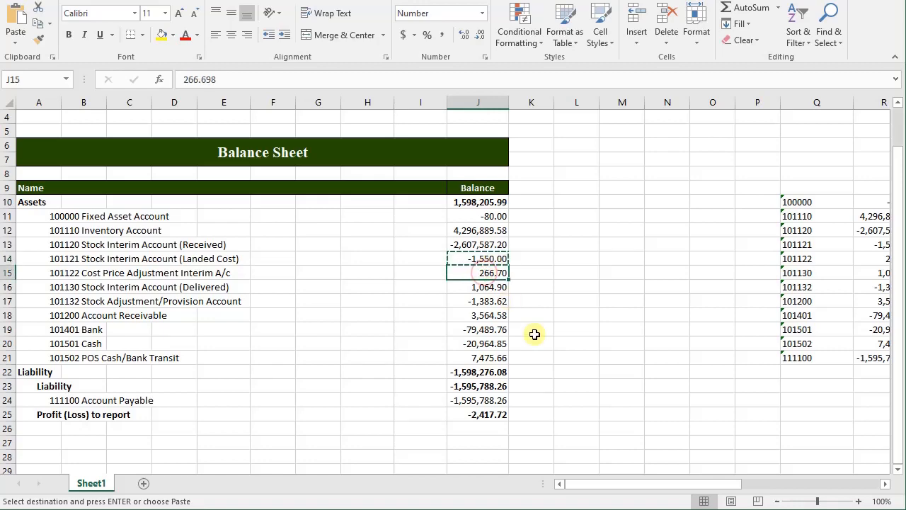
{"action": "key", "text": "ctrl+c"}
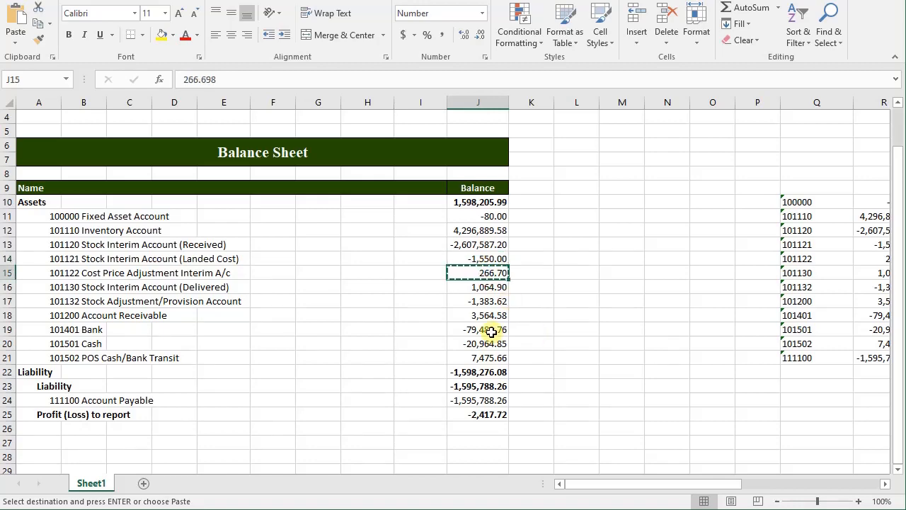
{"action": "key", "text": "alt+Tab"}
{"action": "left_click", "coordinate": [687, 275]}
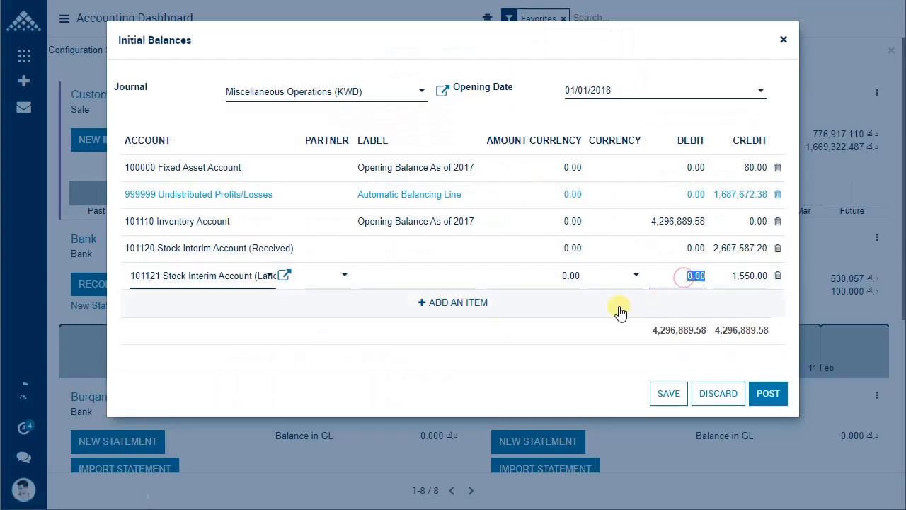
{"action": "key", "text": "ctrl+v"}
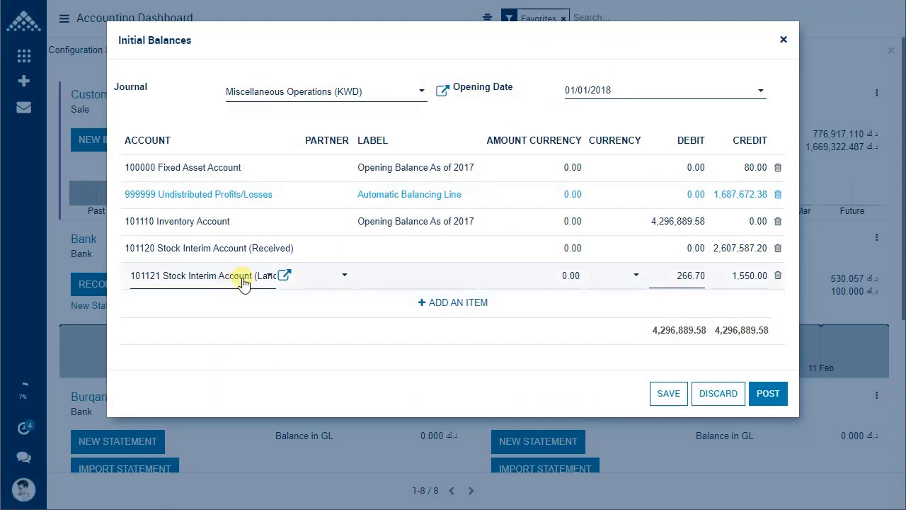
{"action": "left_click", "coordinate": [652, 276]}
{"action": "type", "text": "0"}
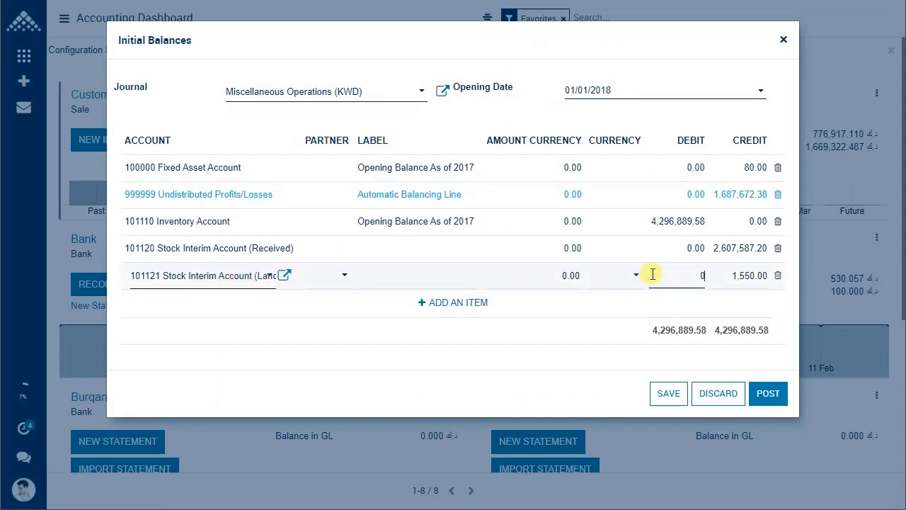
- Add an Initial Balances line for account 101122 Cost Price Adjustment Interim A/c with a debit of 266.70
{"action": "key", "text": "Return"}
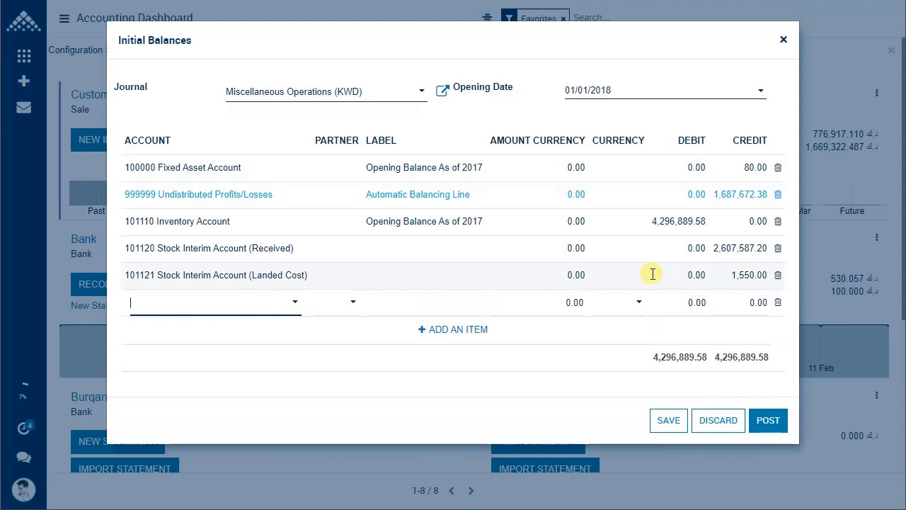
{"action": "type", "text": "adjust"}
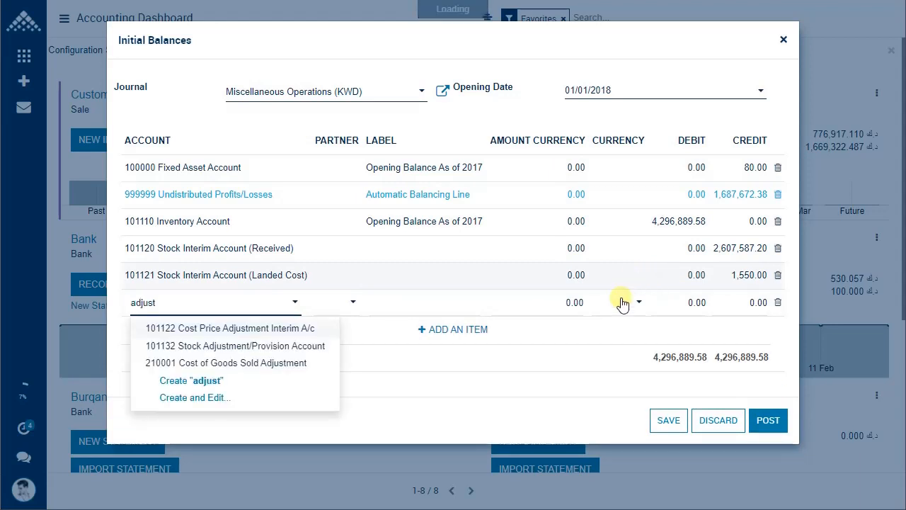
{"action": "left_click", "coordinate": [239, 328]}
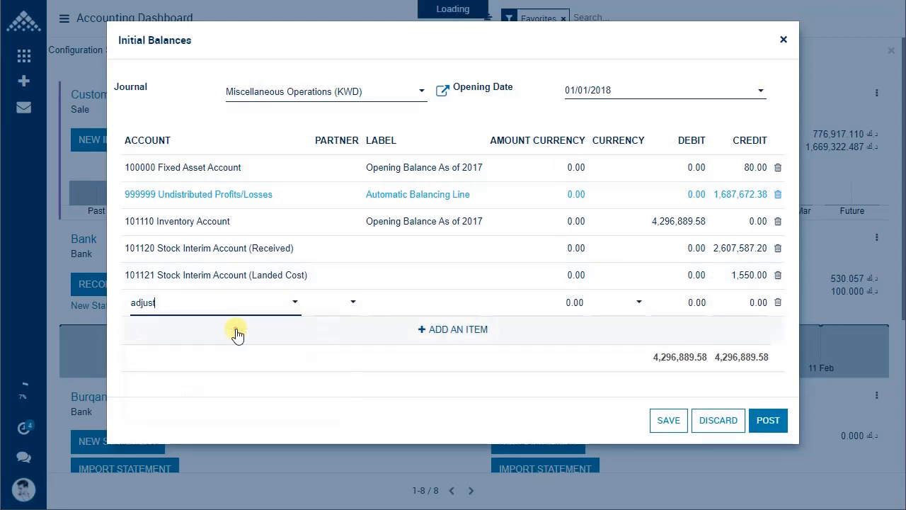
{"action": "left_click", "coordinate": [679, 305]}
{"action": "type", "text": "266.70"}
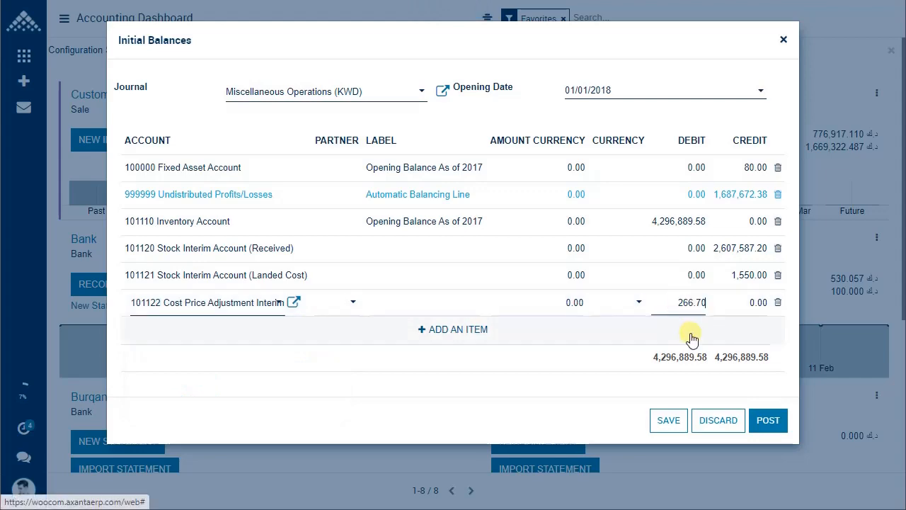
- Start a new Initial Balances line and copy the Stock Interim Account (Delivered) balance from the Excel sheet
{"action": "left_click", "coordinate": [692, 340]}
{"action": "key", "text": "alt+Tab"}
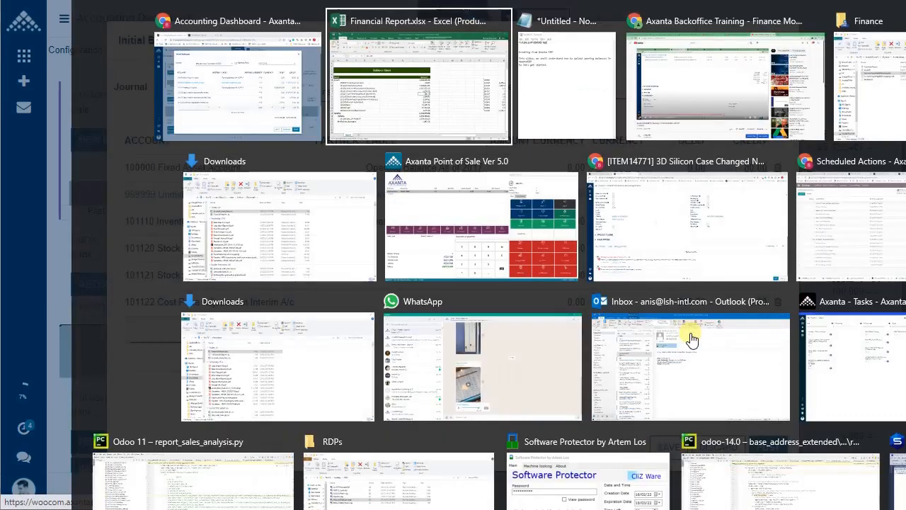
{"action": "left_click", "coordinate": [489, 289]}
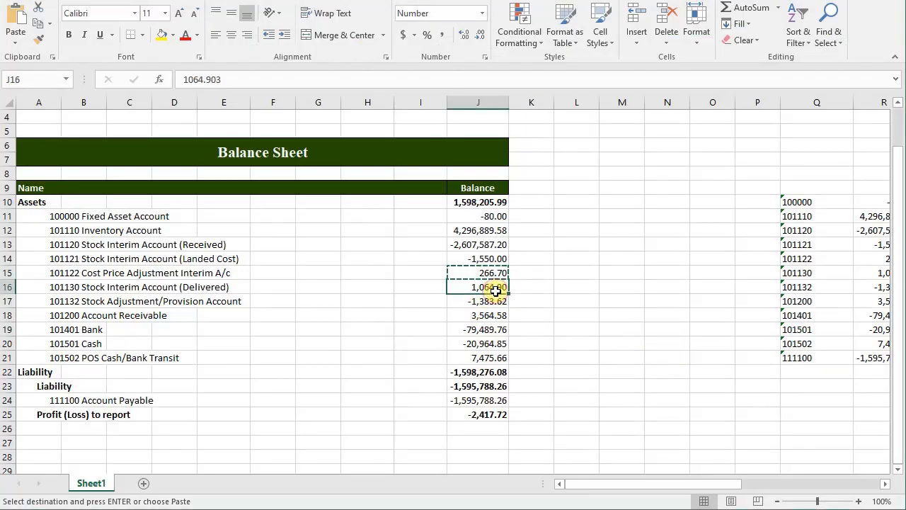
{"action": "key", "text": "ctrl+c"}
{"action": "key", "text": "alt+Tab"}
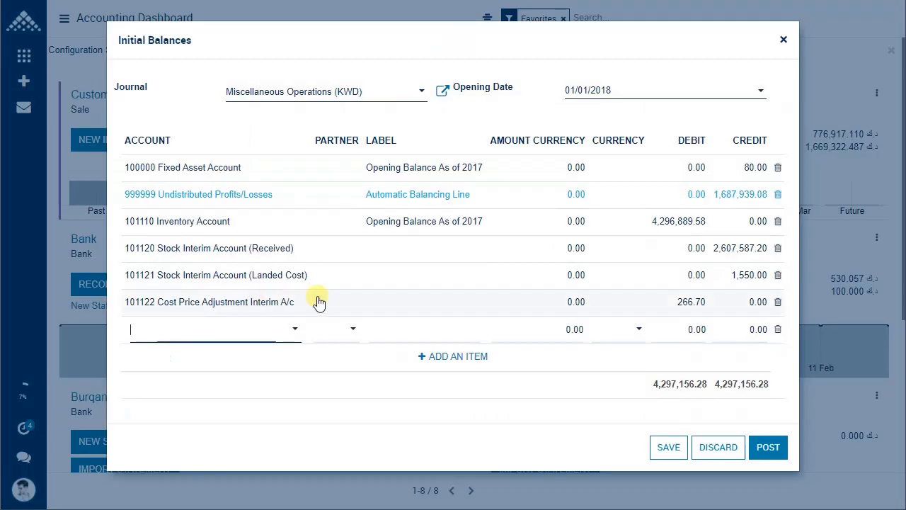
- Assign 101130 Stock Interim Account (Delivered) to the new line and enter the copied balance of 1,064.90 as its debit
{"action": "type", "text": "deli"}
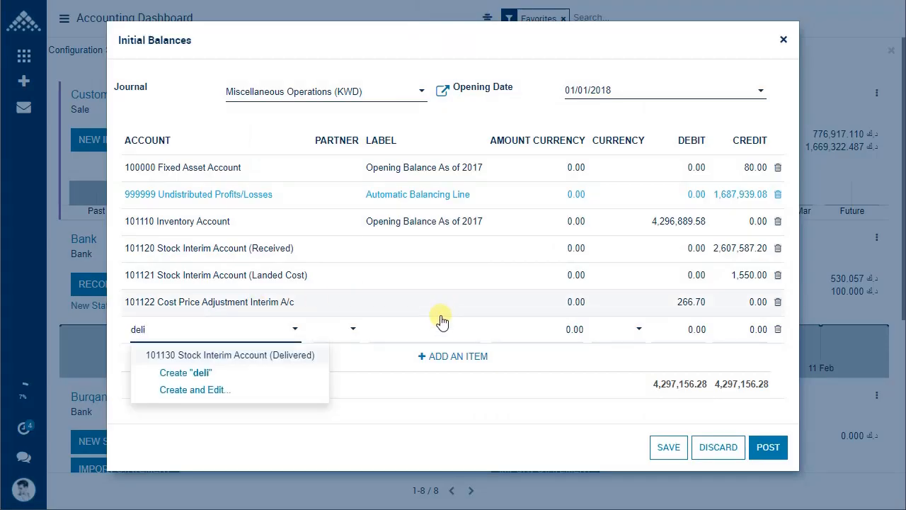
{"action": "key", "text": "Return"}
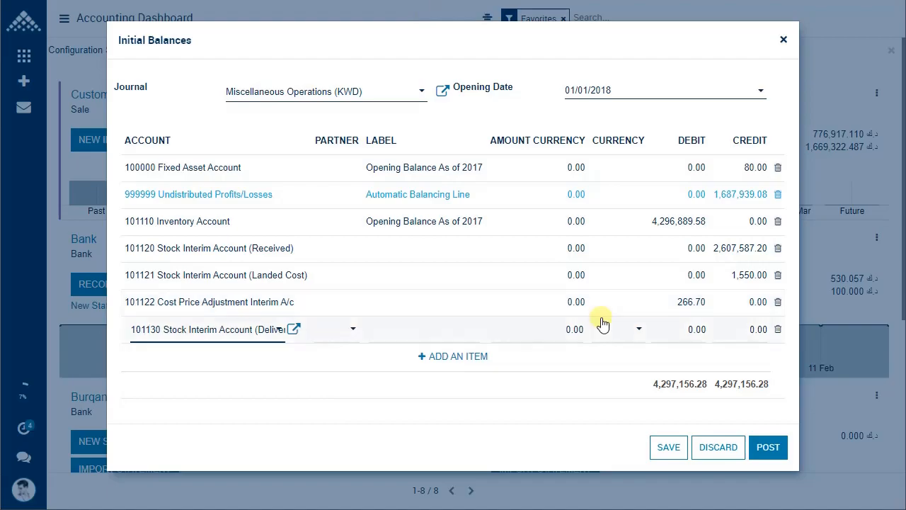
{"action": "key", "text": "alt+Tab"}
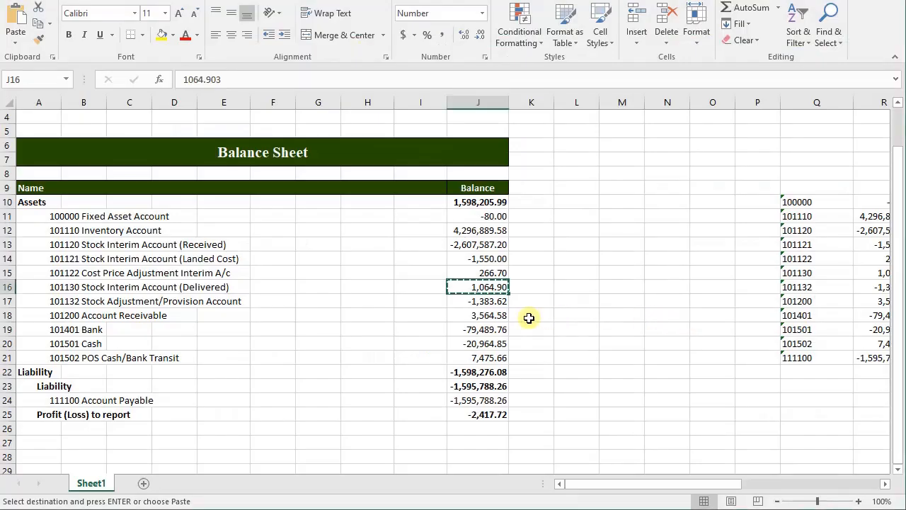
{"action": "key", "text": "alt+Tab"}
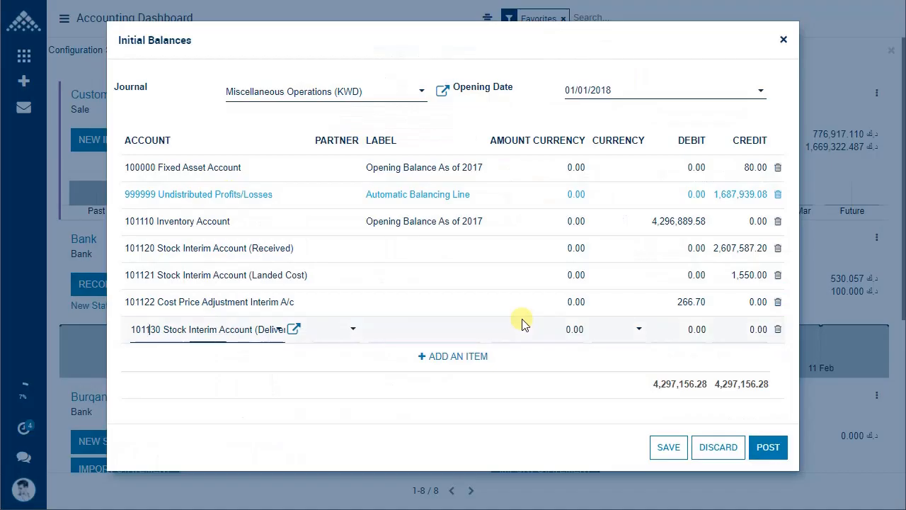
{"action": "left_click", "coordinate": [670, 331]}
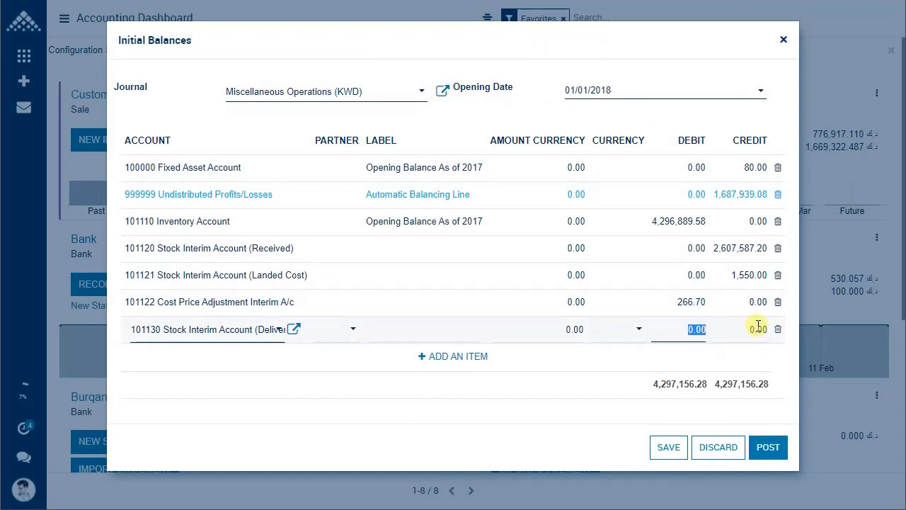
{"action": "key", "text": "ctrl+v"}
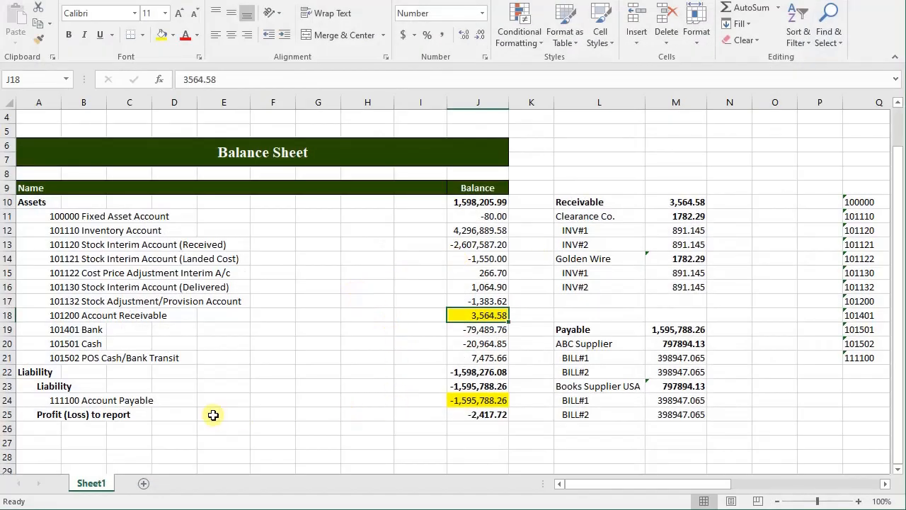
- Compare the Profit (Loss) to report balance in the Excel sheet with the lines entered in Initial Balances, including the automatic balancing line
{"action": "left_click", "coordinate": [504, 418]}
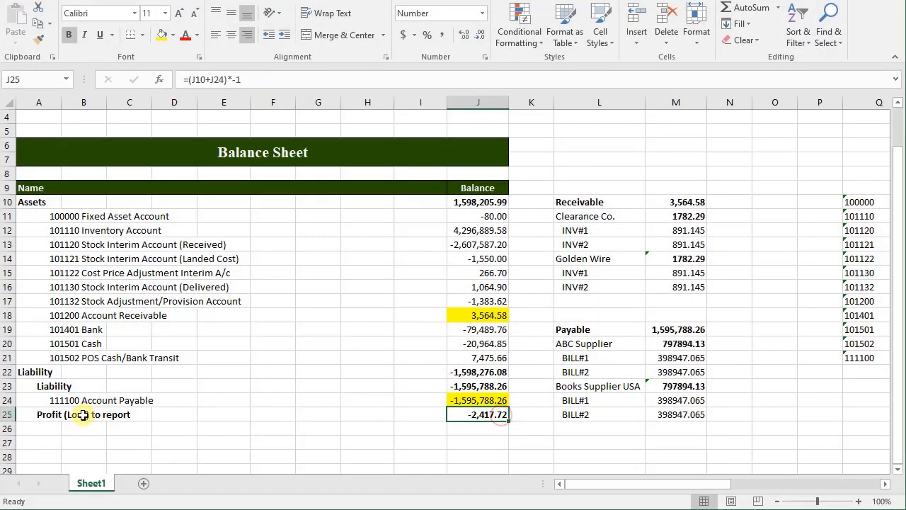
{"action": "left_click", "coordinate": [47, 416]}
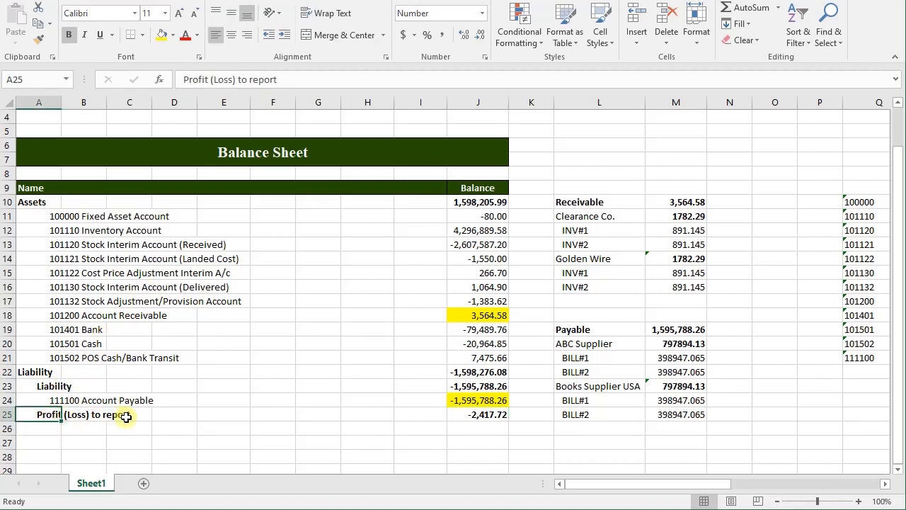
{"action": "left_click", "coordinate": [483, 419]}
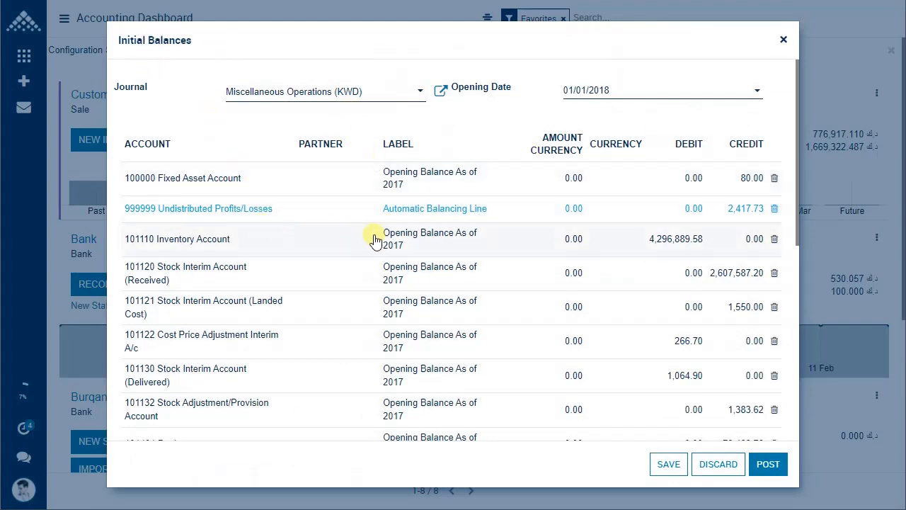
{"action": "scroll", "coordinate": [380, 241], "scroll_direction": "down", "scroll_amount": 3}
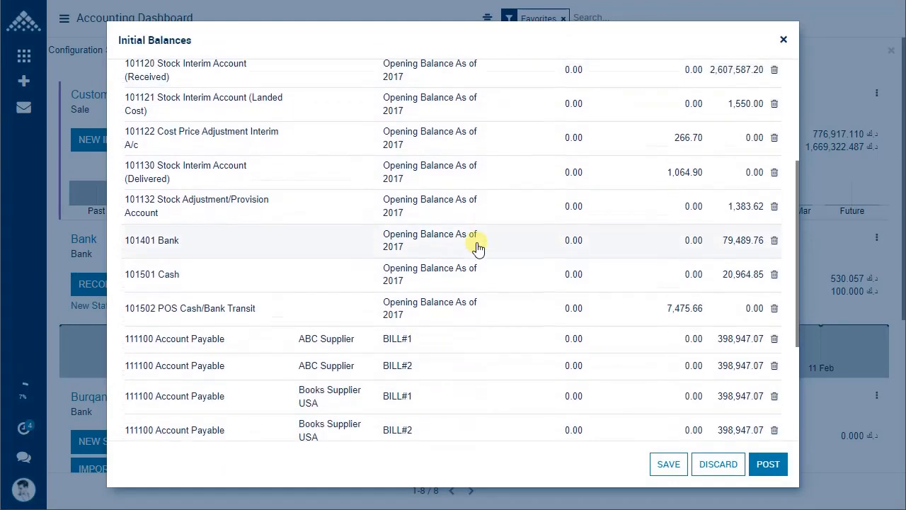
{"action": "scroll", "coordinate": [419, 245], "scroll_direction": "up", "scroll_amount": 3}
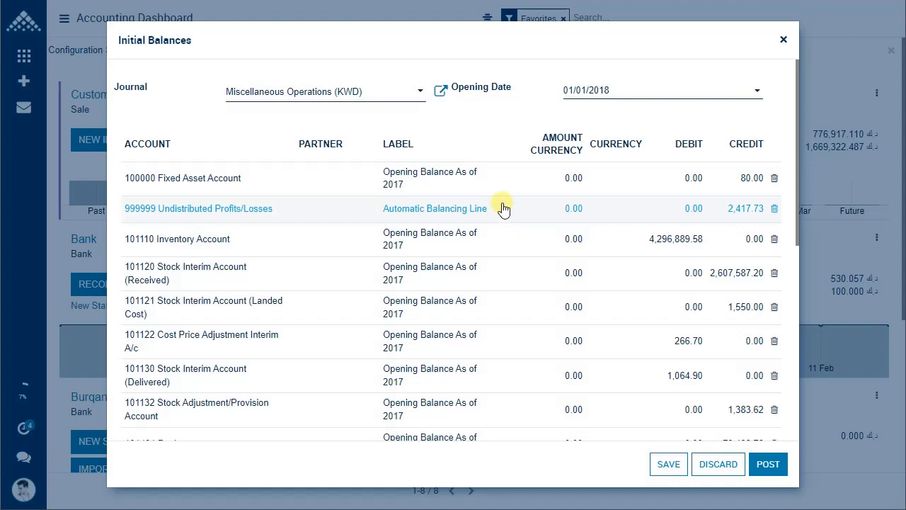
- Examine the Account Receivable and Account Payable balances in the Excel sheet and compare the receivable balance with its breakdown by customer
{"action": "key", "text": "alt+Tab"}
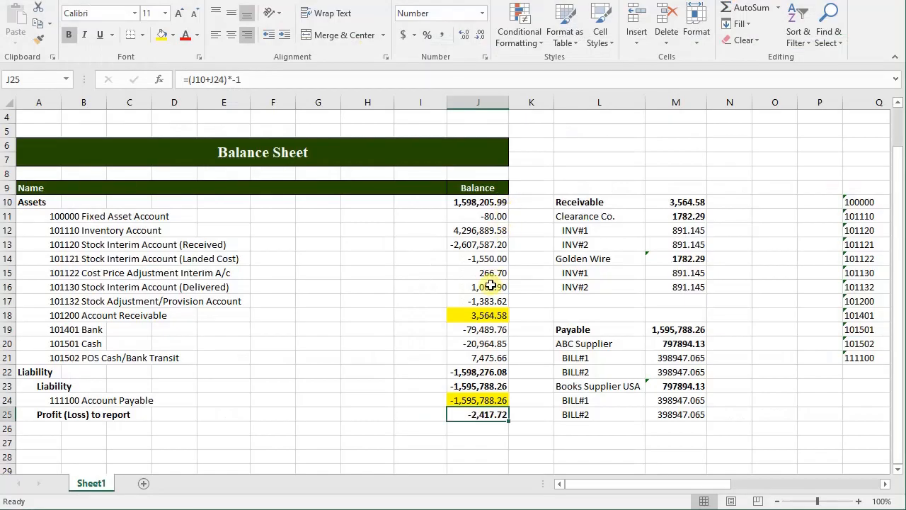
{"action": "left_click", "coordinate": [484, 319]}
{"action": "left_click", "coordinate": [484, 400]}
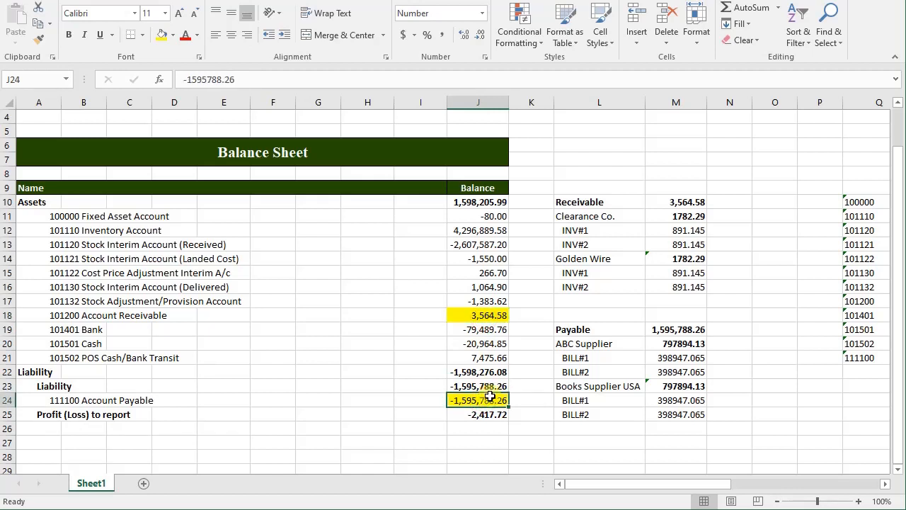
{"action": "left_click", "coordinate": [72, 314]}
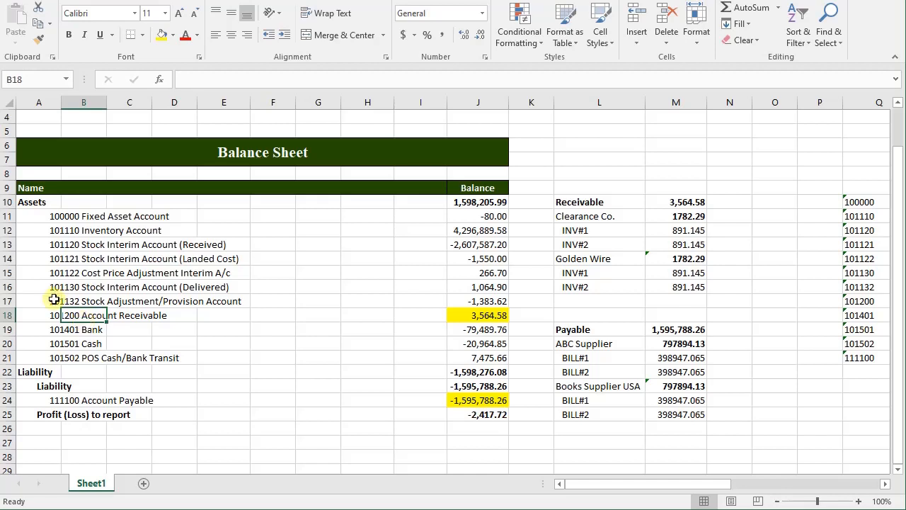
{"action": "left_click", "coordinate": [73, 400]}
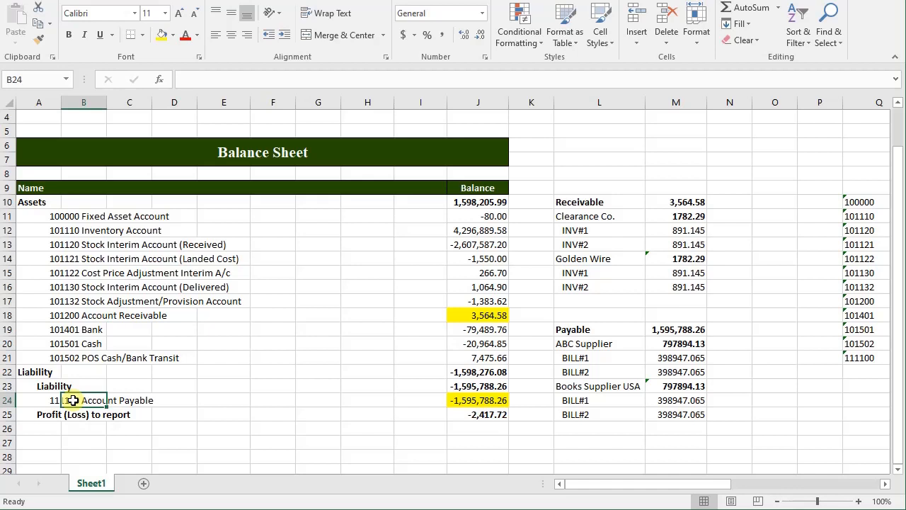
{"action": "left_click", "coordinate": [462, 315]}
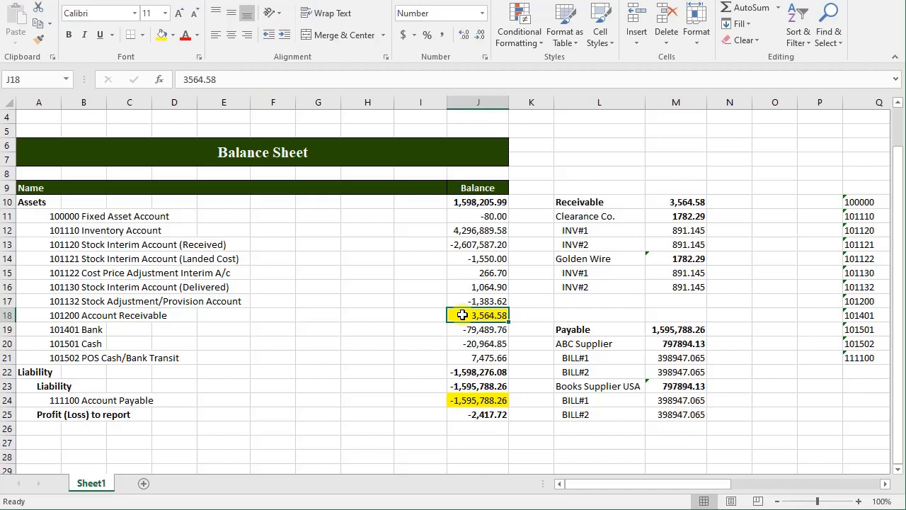
{"action": "left_click", "coordinate": [591, 205]}
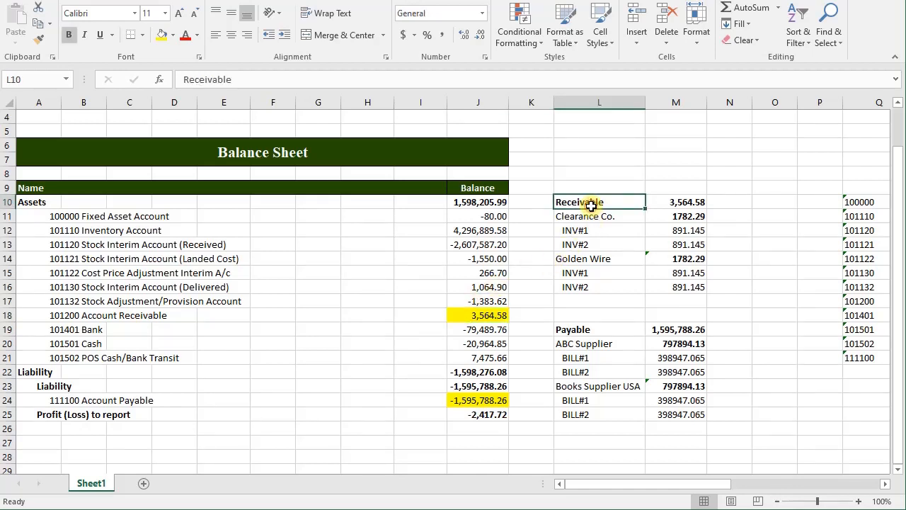
{"action": "left_click", "coordinate": [492, 316]}
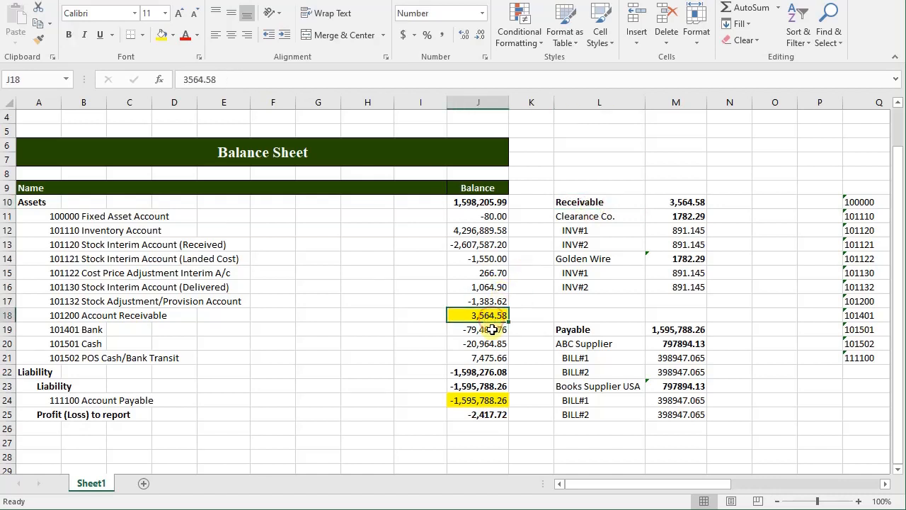
{"action": "left_click", "coordinate": [676, 199]}
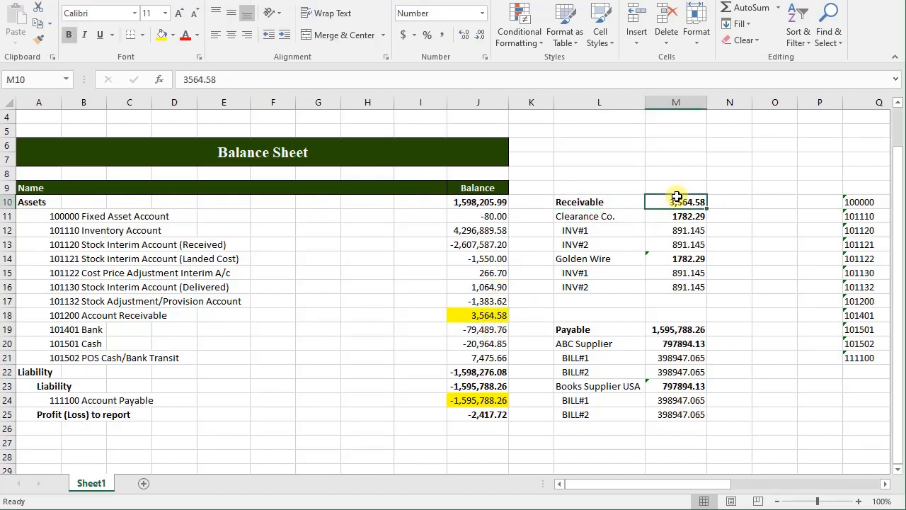
- Highlight the customers Clearance Co. and Golden Wire in the Receivable breakdown with a yellow fill
{"action": "left_click", "coordinate": [608, 217]}
{"action": "left_click", "coordinate": [599, 261], "text": "ctrl"}
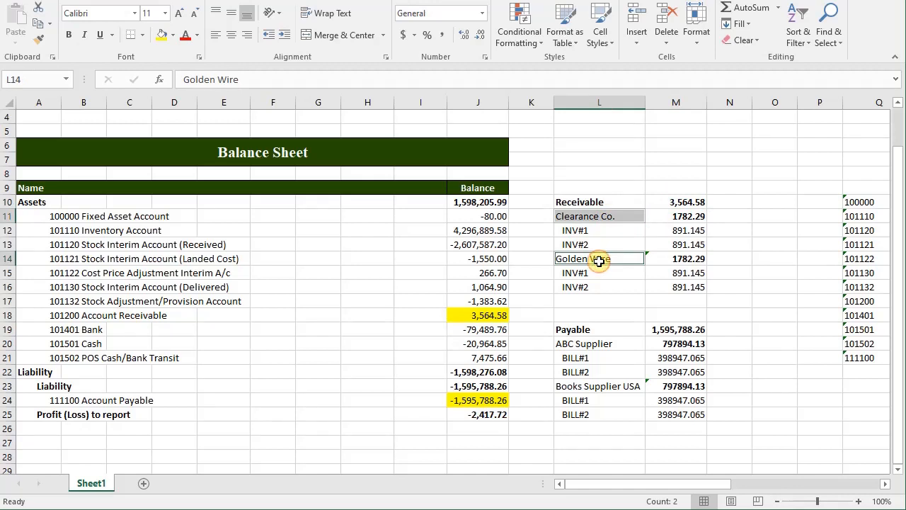
{"action": "left_click", "coordinate": [163, 37]}
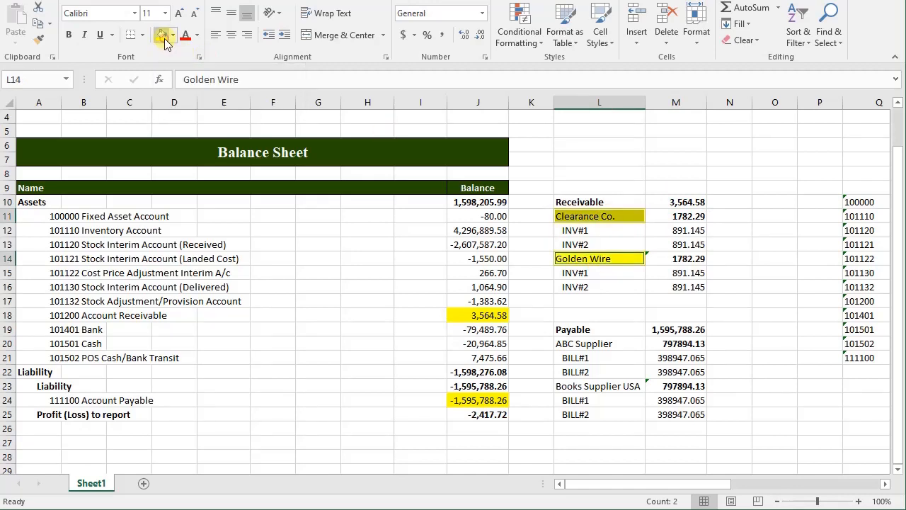
{"action": "left_click", "coordinate": [538, 270]}
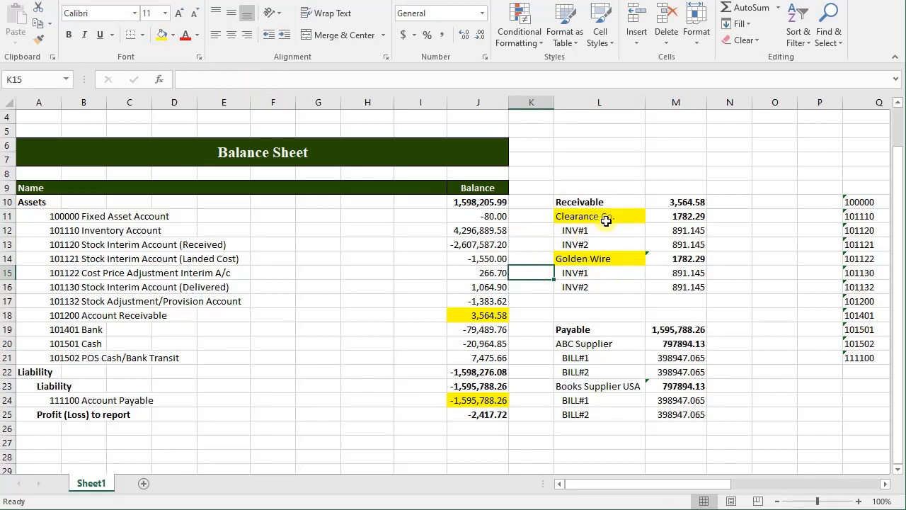
- Examine the Receivable breakdown for Clearance Co. and Golden Wire, including each customer's total and the INV#1 and INV#2 amounts
{"action": "left_click", "coordinate": [601, 219]}
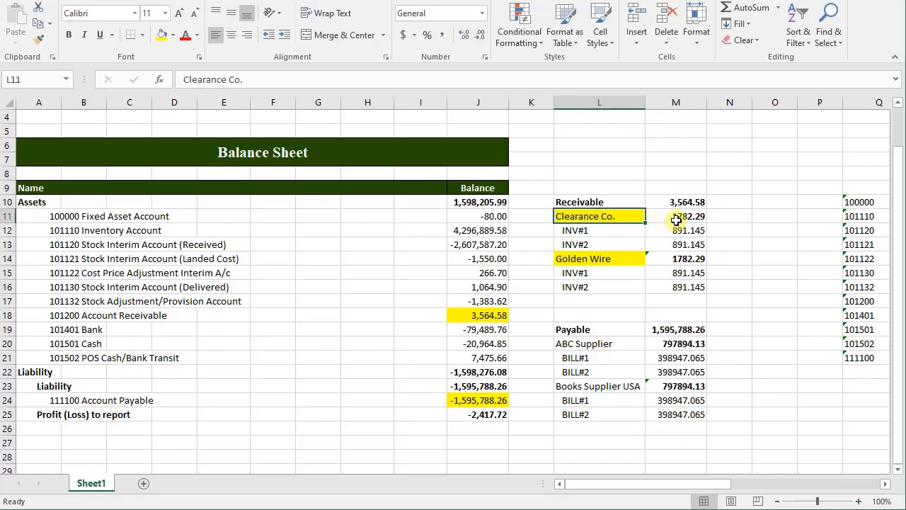
{"action": "left_click", "coordinate": [653, 219]}
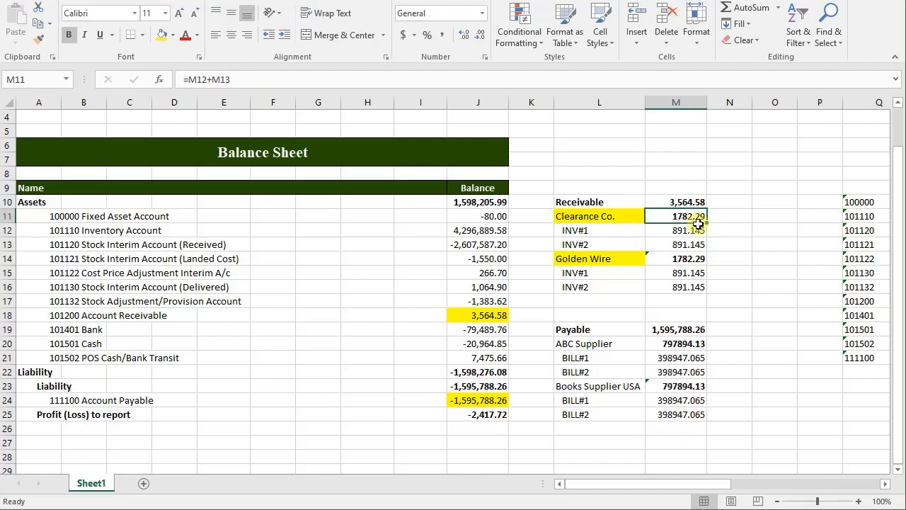
{"action": "left_click_drag", "start_coordinate": [628, 230], "coordinate": [682, 241]}
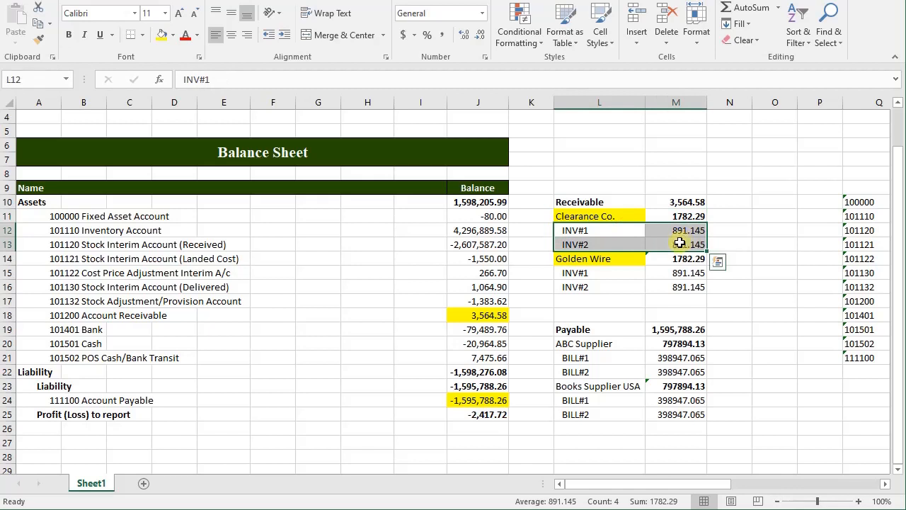
{"action": "left_click", "coordinate": [639, 229]}
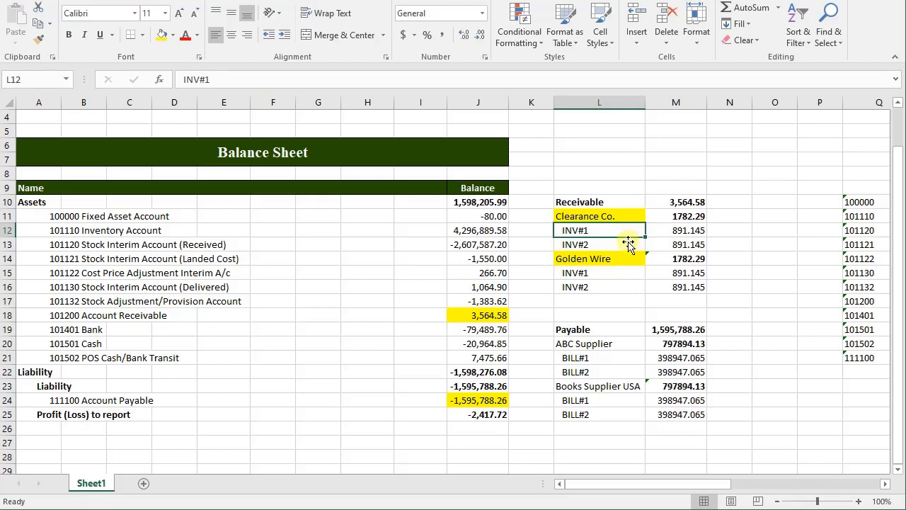
{"action": "left_click", "coordinate": [585, 262]}
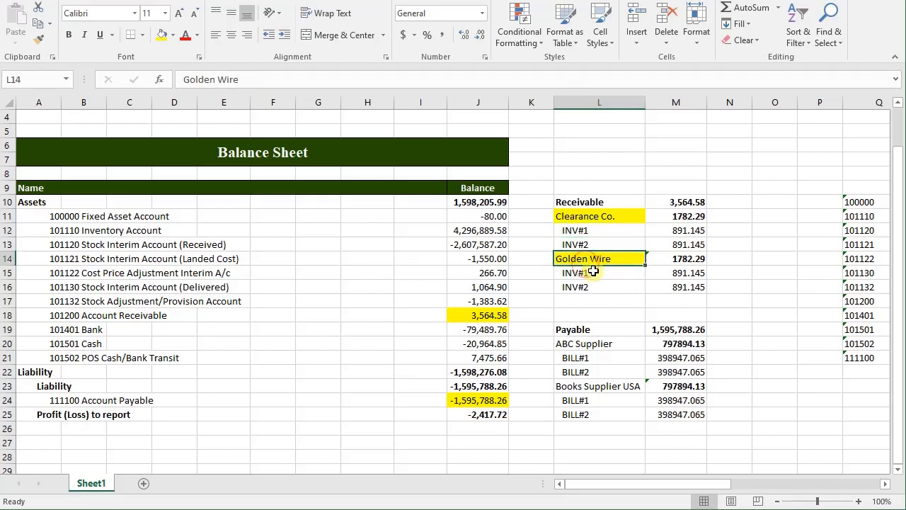
{"action": "left_click", "coordinate": [678, 263]}
{"action": "left_click_drag", "start_coordinate": [678, 273], "coordinate": [678, 283]}
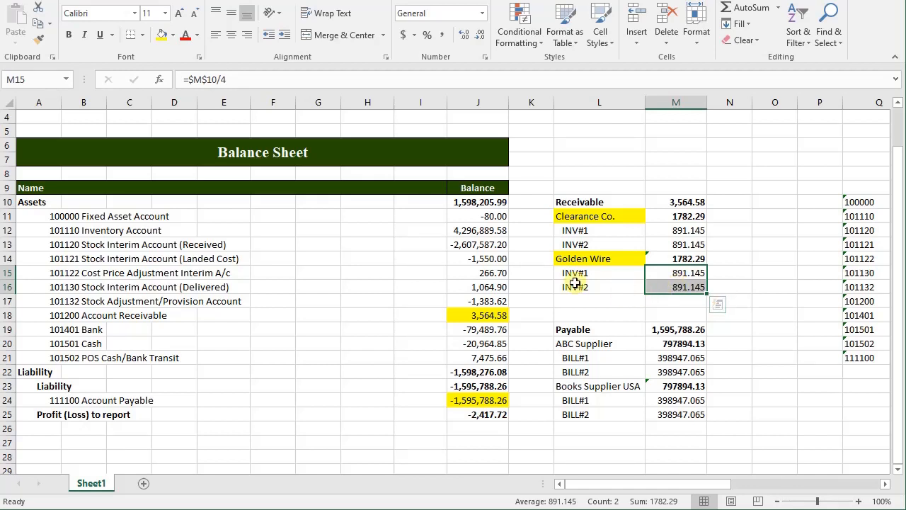
- Compare the Payable total with the Account Payable balance and examine the bills listed under ABC Supplier and Books Supplier USA
{"action": "left_click", "coordinate": [582, 331]}
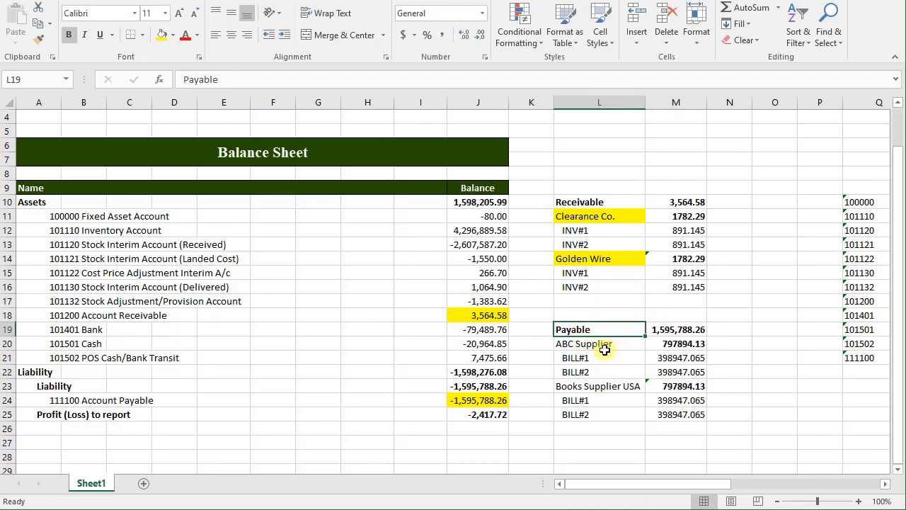
{"action": "left_click", "coordinate": [652, 331]}
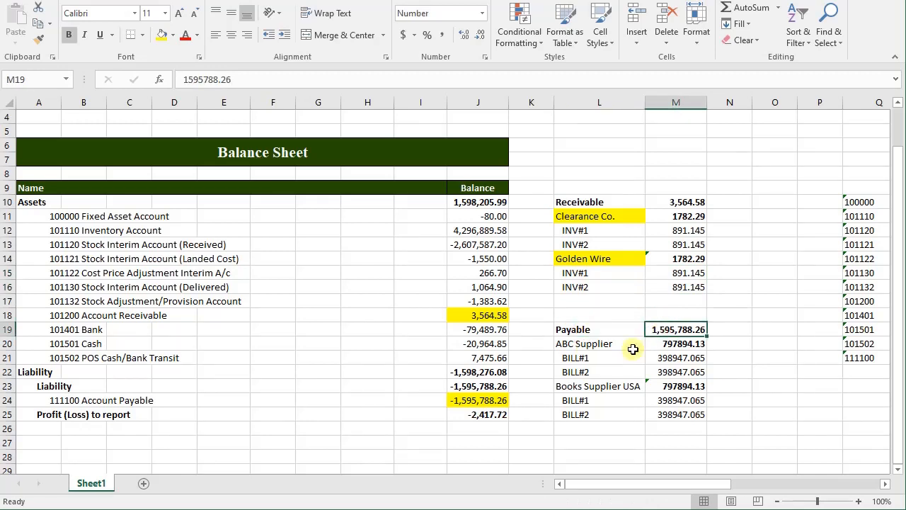
{"action": "left_click", "coordinate": [478, 401]}
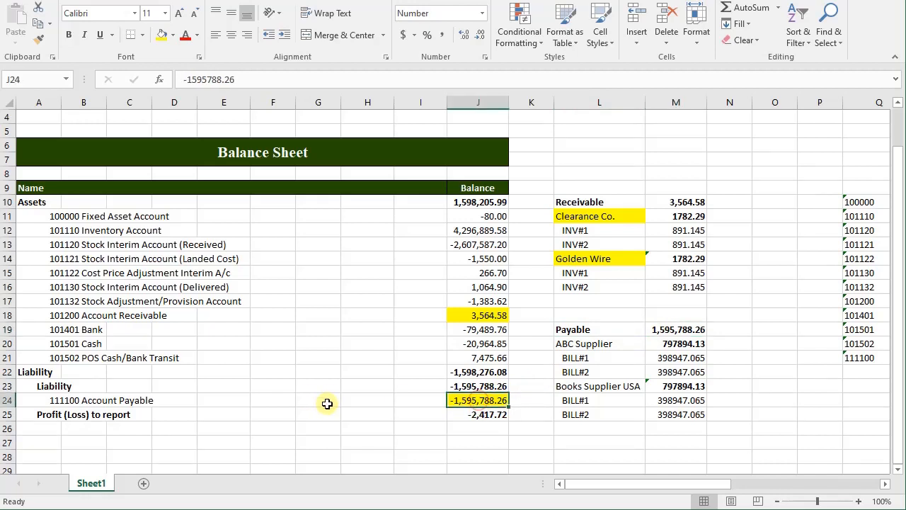
{"action": "left_click", "coordinate": [607, 347]}
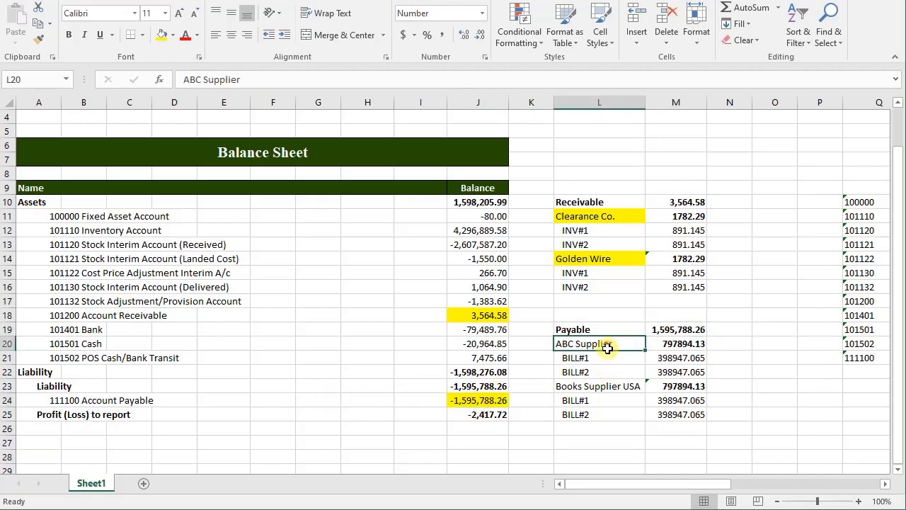
{"action": "left_click_drag", "start_coordinate": [607, 348], "coordinate": [605, 370]}
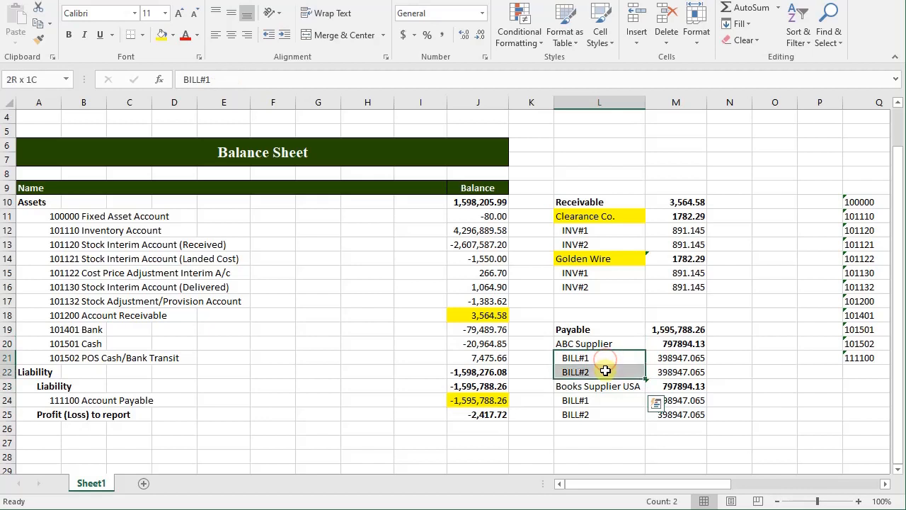
{"action": "left_click", "coordinate": [601, 344]}
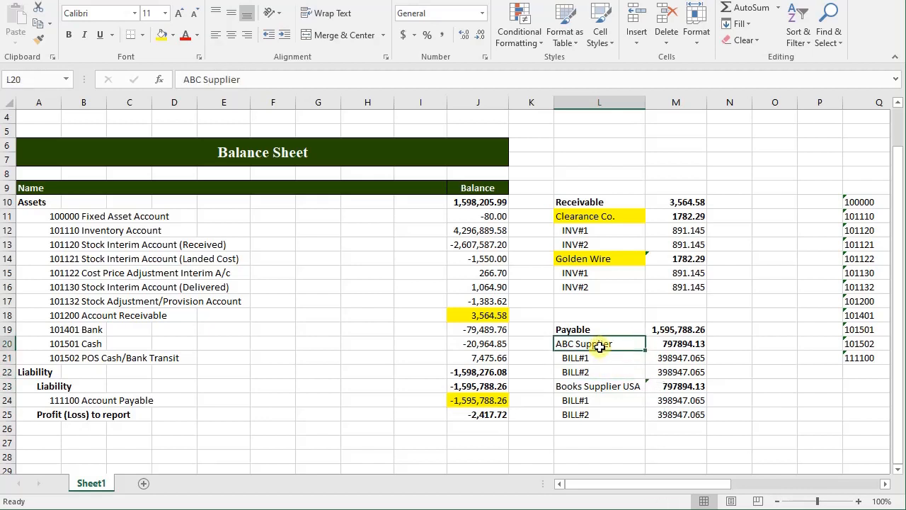
{"action": "left_click_drag", "start_coordinate": [596, 401], "coordinate": [597, 416]}
{"action": "left_click", "coordinate": [593, 390]}
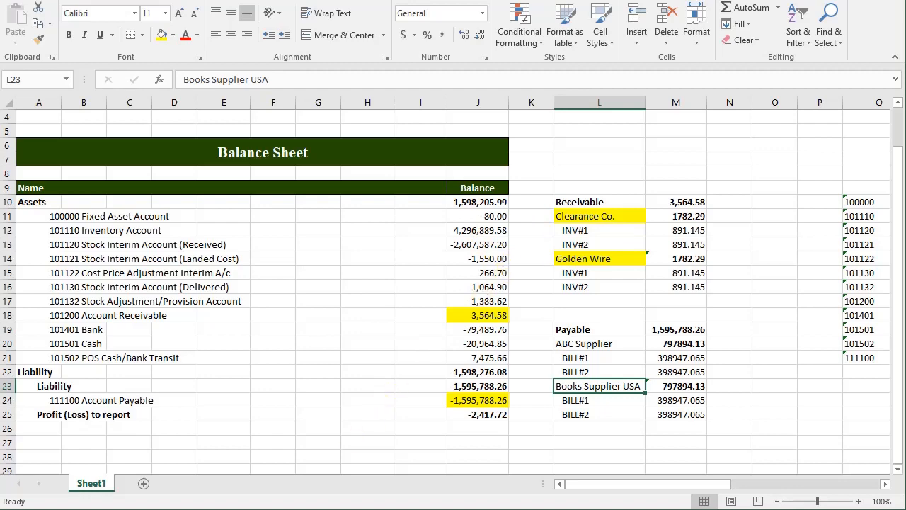
- Switch to the ERP's Initial Balances form and review the account lines, including the payable and receivable entries by partner
{"action": "key", "text": "alt+Tab"}
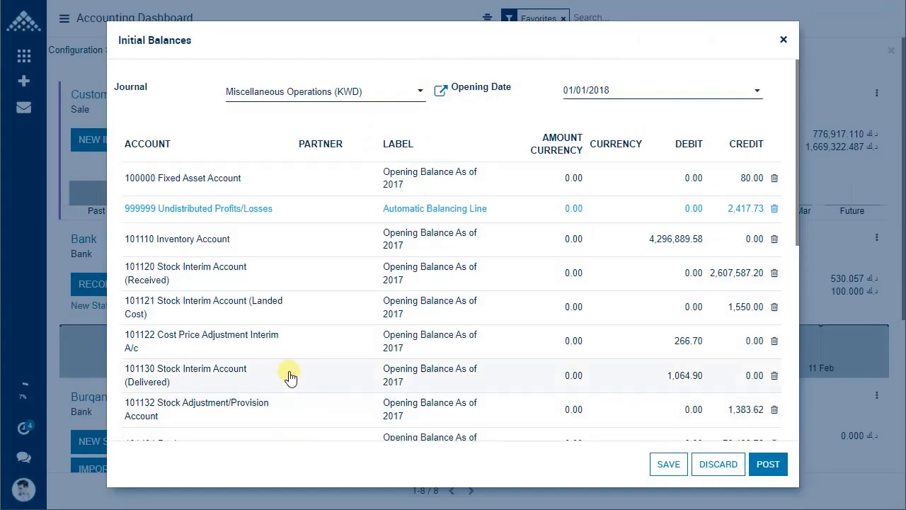
{"action": "scroll", "coordinate": [287, 376], "scroll_direction": "down", "scroll_amount": 2}
{"action": "scroll", "coordinate": [284, 368], "scroll_direction": "down", "scroll_amount": 3}
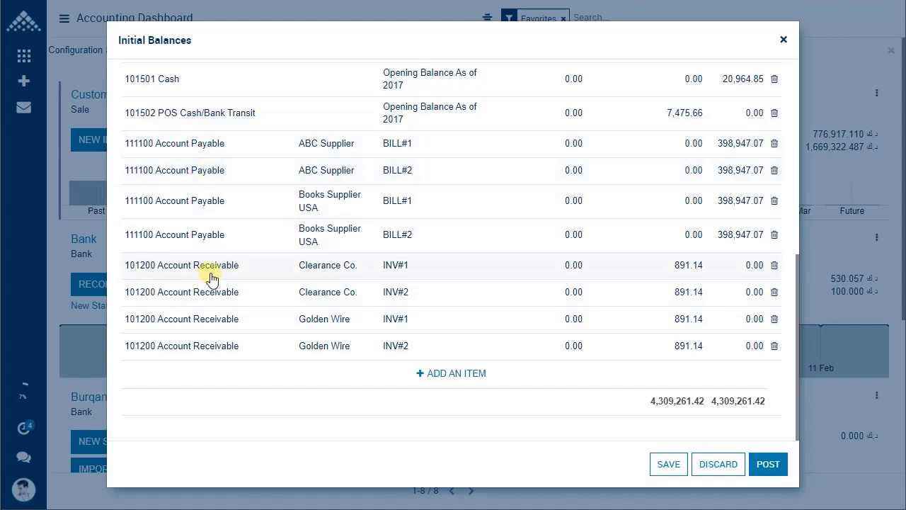
{"action": "scroll", "coordinate": [297, 307], "scroll_direction": "up", "scroll_amount": 10}
{"action": "scroll", "coordinate": [317, 348], "scroll_direction": "down", "scroll_amount": 9}
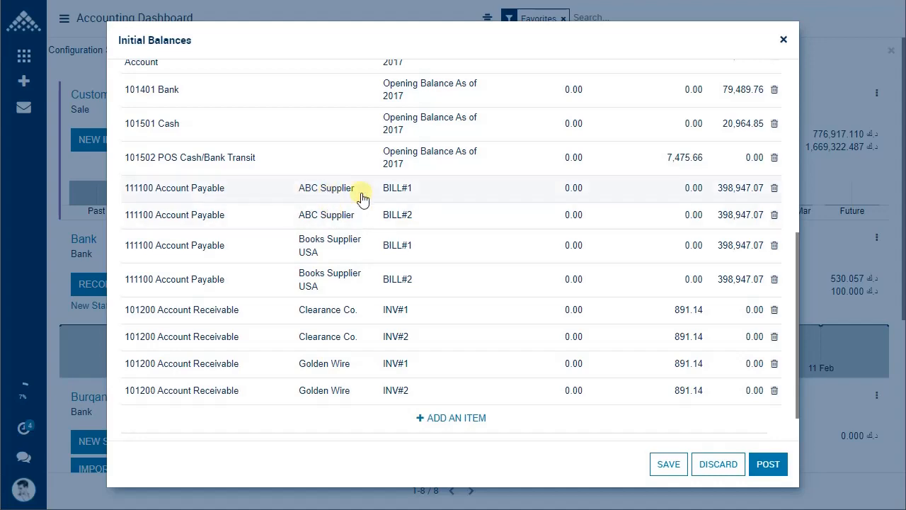
{"action": "scroll", "coordinate": [423, 208], "scroll_direction": "up", "scroll_amount": 5}
{"action": "scroll", "coordinate": [425, 227], "scroll_direction": "down", "scroll_amount": 5}
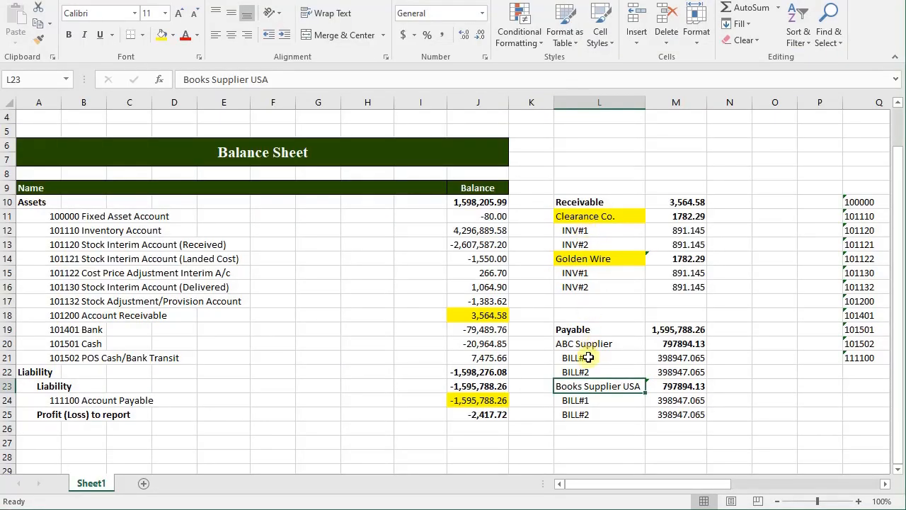
- In the Excel sheet, highlight BILL#1 and BILL#2 under both ABC Supplier and Books Supplier USA with a yellow fill
{"action": "left_click_drag", "start_coordinate": [588, 358], "coordinate": [587, 371]}
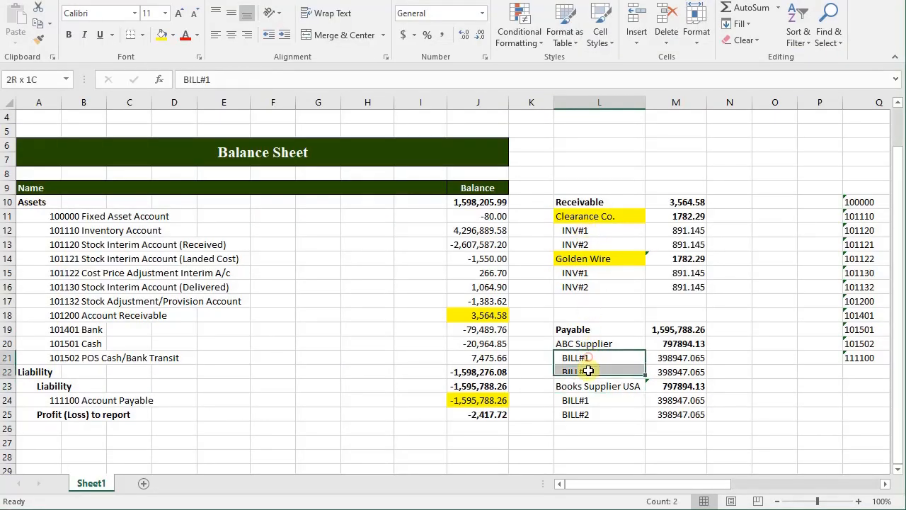
{"action": "left_click", "coordinate": [161, 35]}
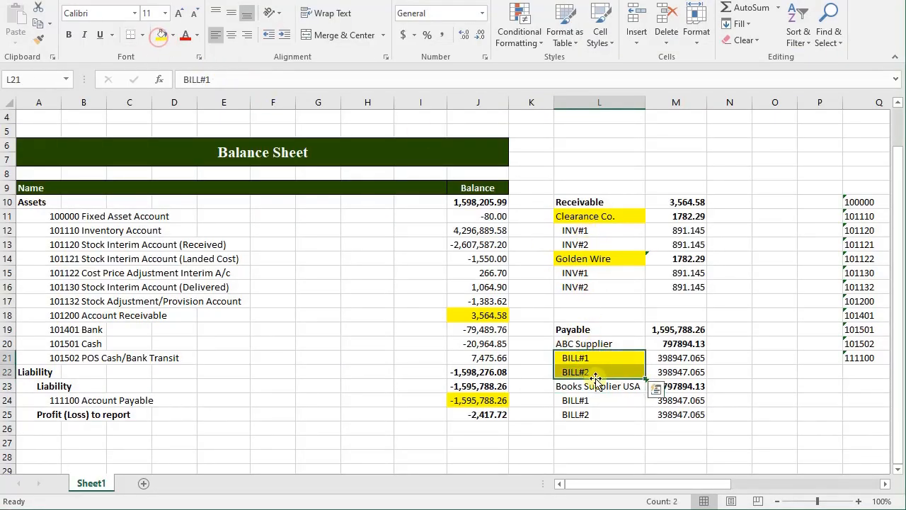
{"action": "key", "text": "alt+Tab"}
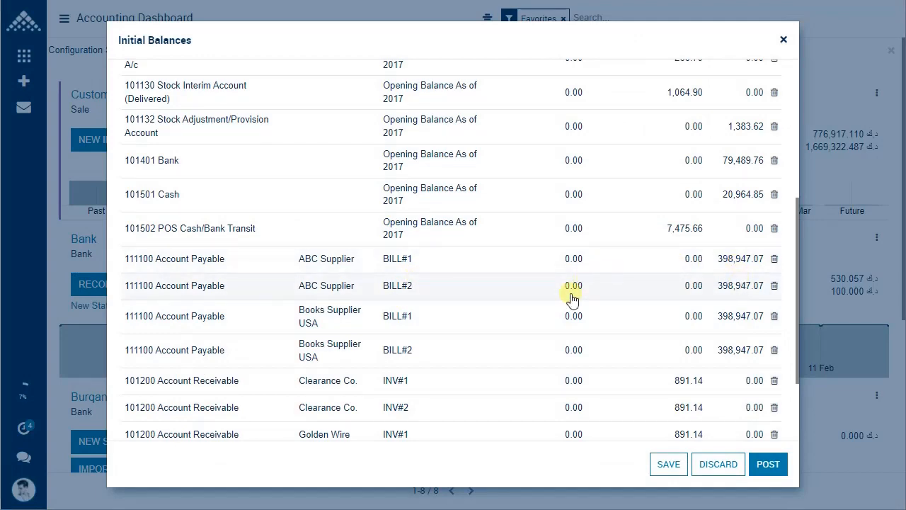
{"action": "key", "text": "alt+Tab"}
{"action": "left_click", "coordinate": [607, 402]}
{"action": "left_click_drag", "start_coordinate": [605, 411], "coordinate": [606, 412]}
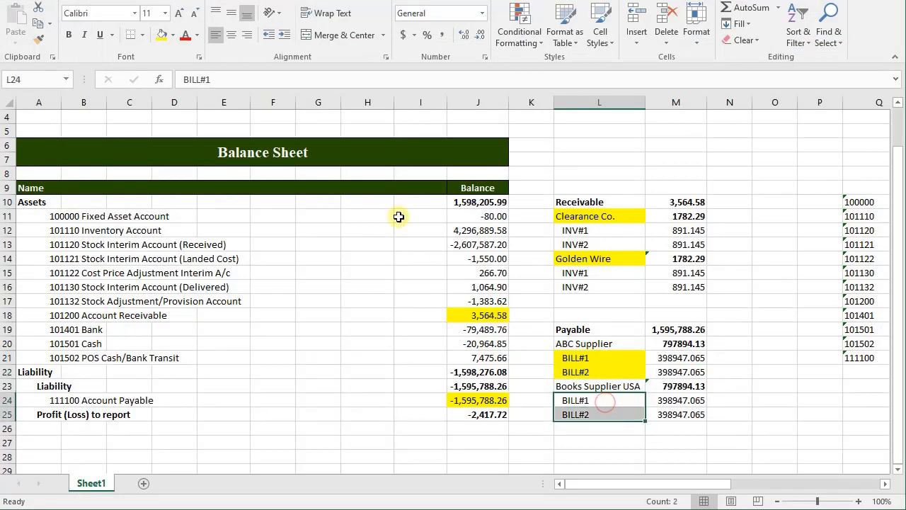
{"action": "left_click", "coordinate": [161, 34]}
{"action": "left_click", "coordinate": [605, 383]}
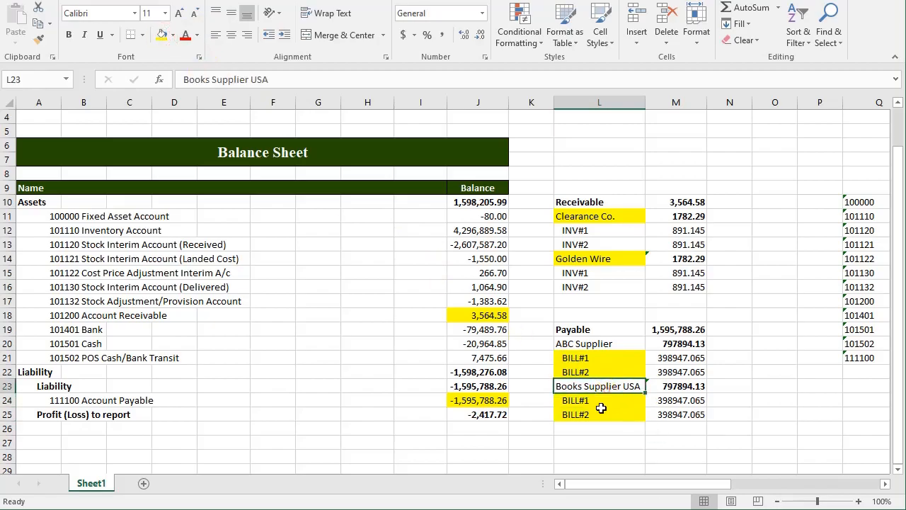
- Compare the payable and receivable lines by partner in Initial Balances with the Receivable and Payable breakdowns in the Excel sheet
{"action": "key", "text": "alt+Tab"}
{"action": "scroll", "coordinate": [324, 345], "scroll_direction": "down", "scroll_amount": 1}
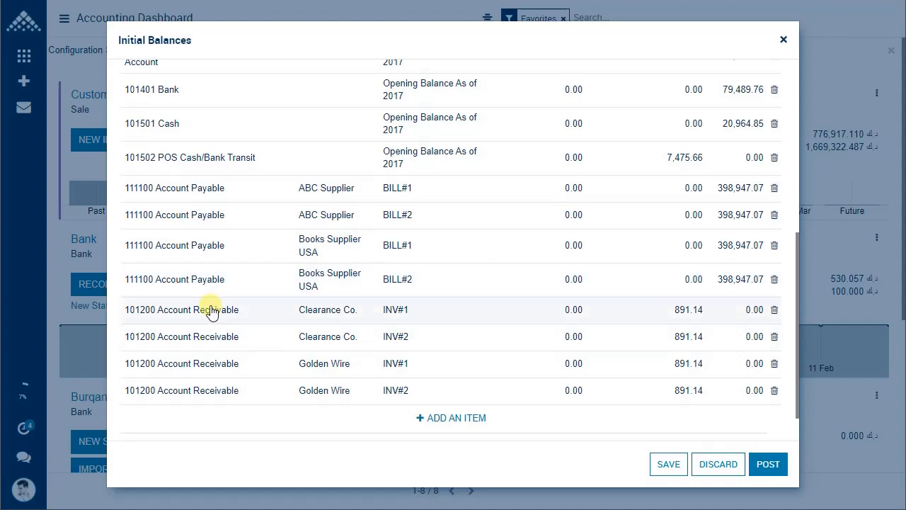
{"action": "key", "text": "alt+Tab"}
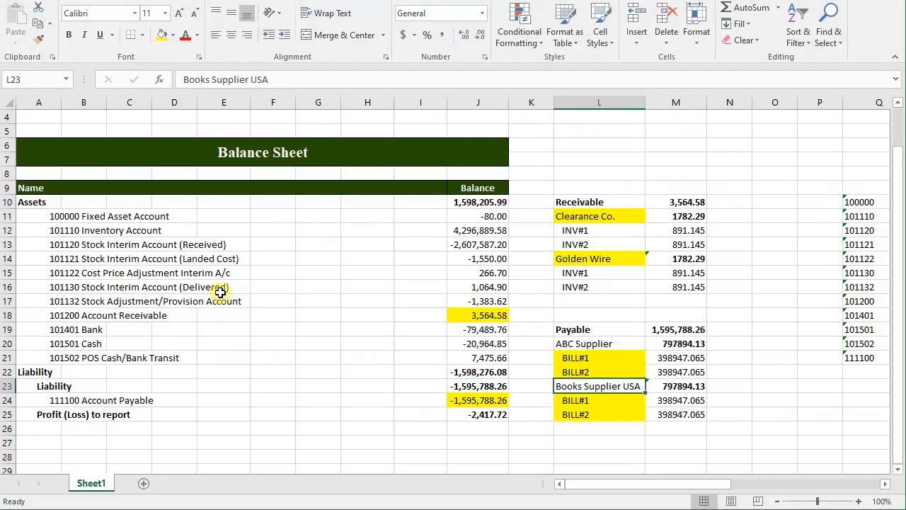
{"action": "left_click", "coordinate": [594, 205]}
{"action": "key", "text": "alt+Tab"}
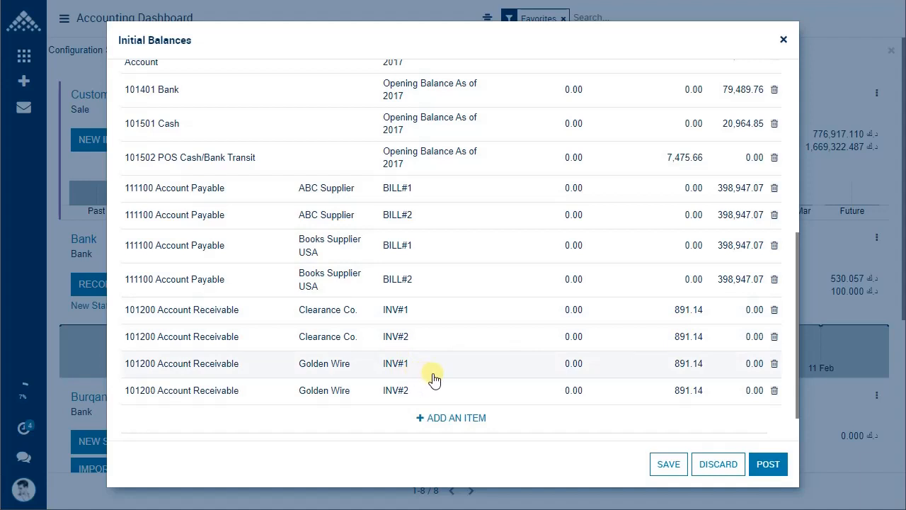
- Compare the automatic balancing line for 999999 Undistributed Profits/Losses with the Profit (Loss) to report balance in the Excel sheet
{"action": "scroll", "coordinate": [434, 378], "scroll_direction": "up", "scroll_amount": 6}
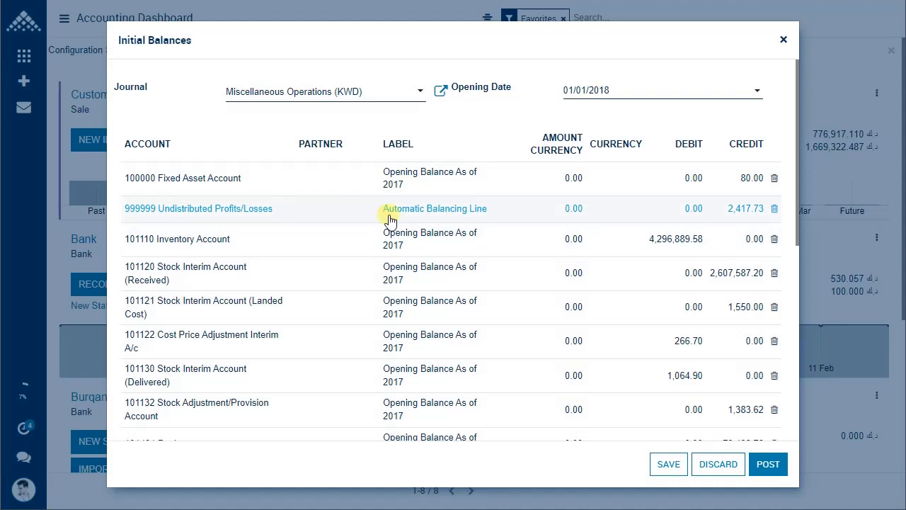
{"action": "key", "text": "alt+Tab"}
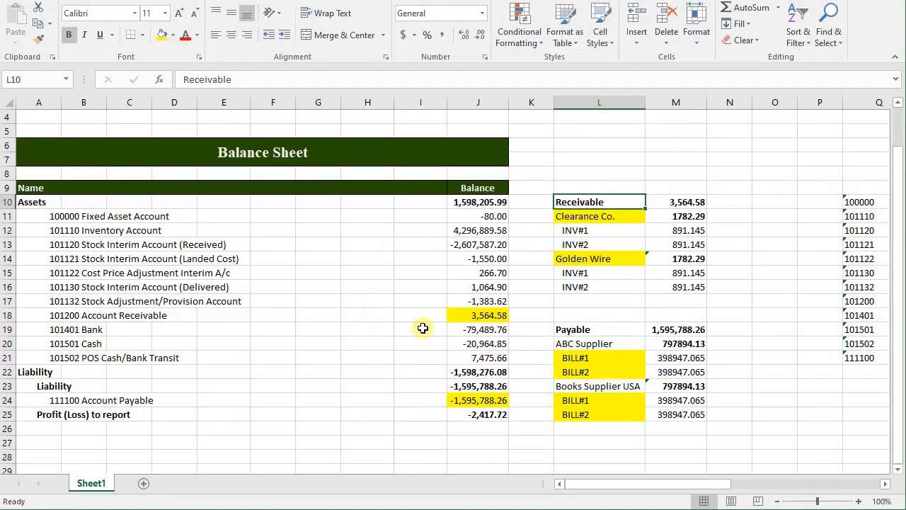
{"action": "left_click", "coordinate": [489, 415]}
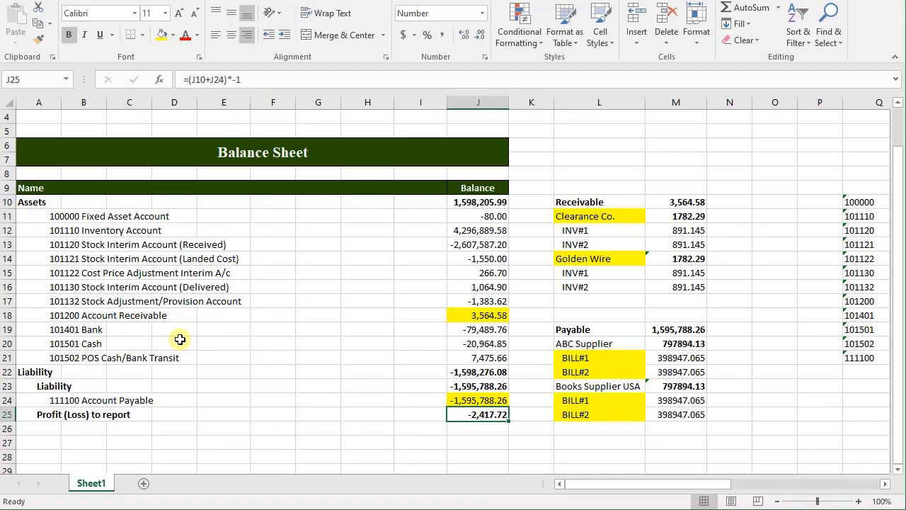
{"action": "key", "text": "alt+Tab"}
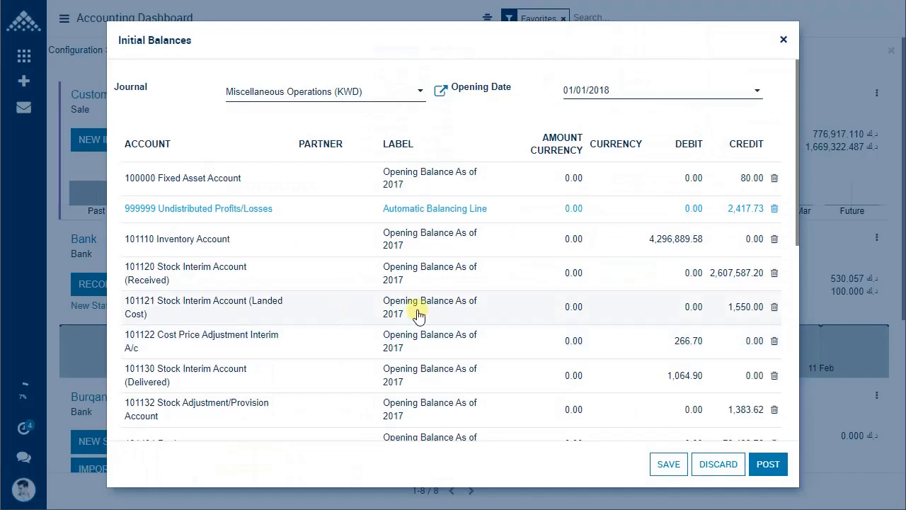
- Save the Initial Balances without posting, and reopen the form from the Accounting Dashboard to check the stored lines
{"action": "left_click", "coordinate": [665, 464]}
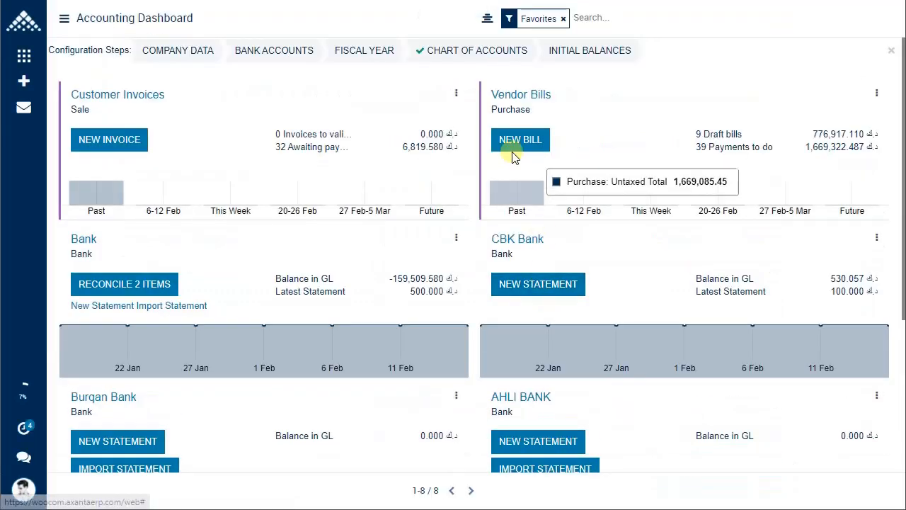
{"action": "left_click", "coordinate": [587, 59]}
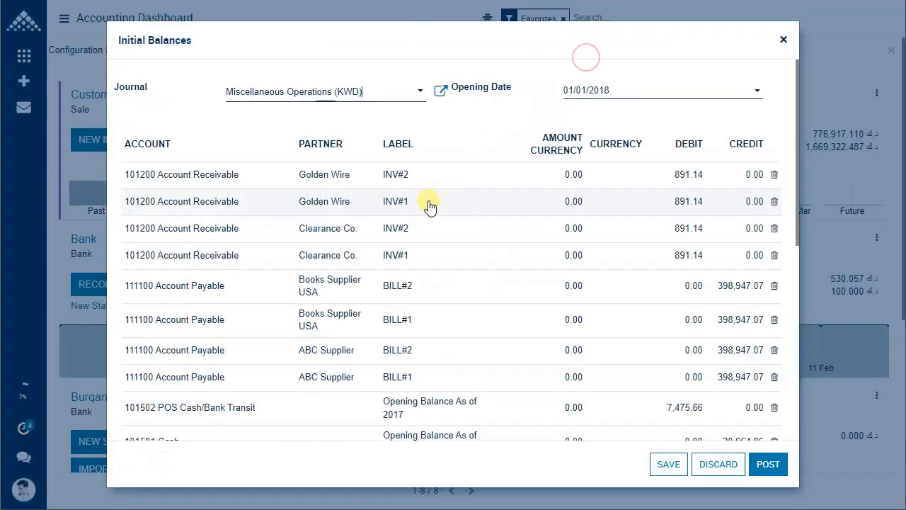
{"action": "key", "text": "Escape"}
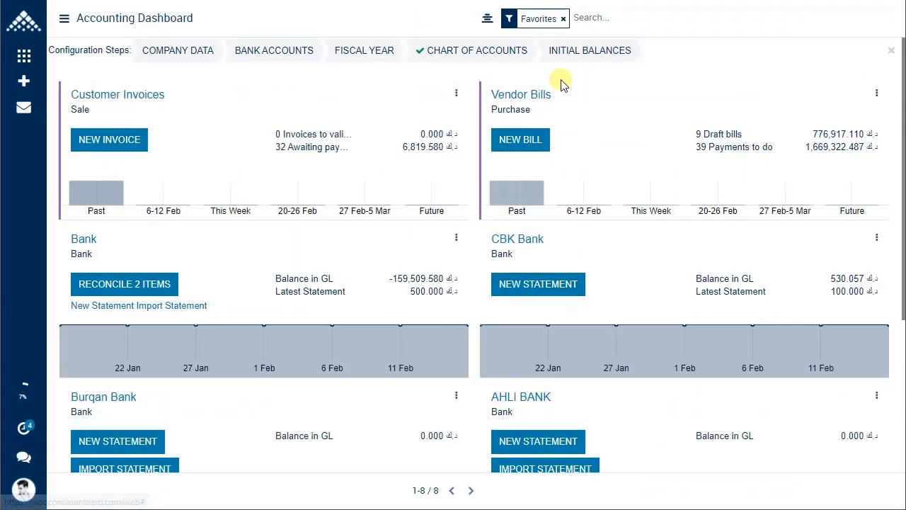
{"action": "left_click", "coordinate": [572, 54]}
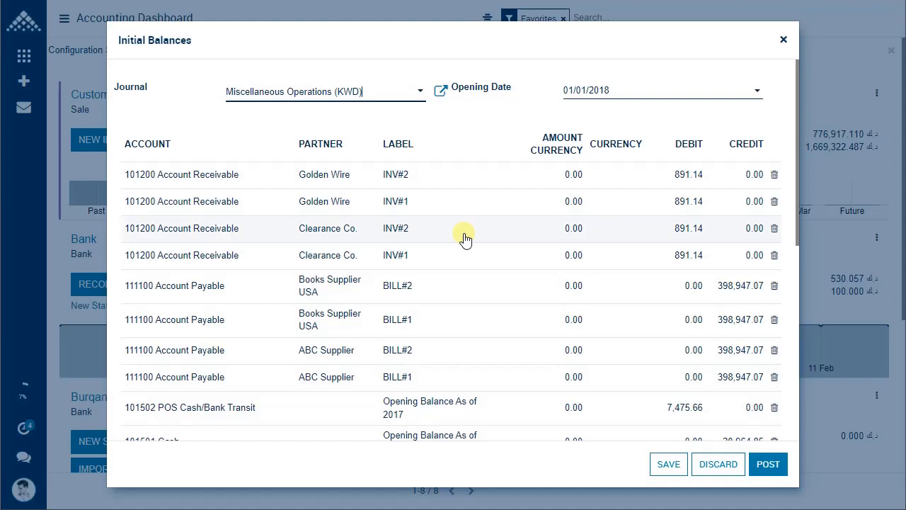
{"action": "left_click", "coordinate": [710, 467]}
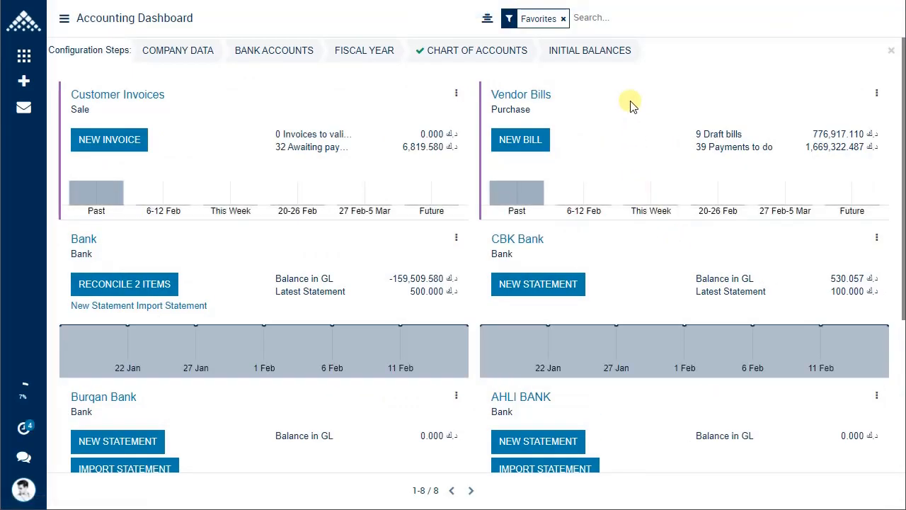
{"action": "left_click", "coordinate": [575, 61]}
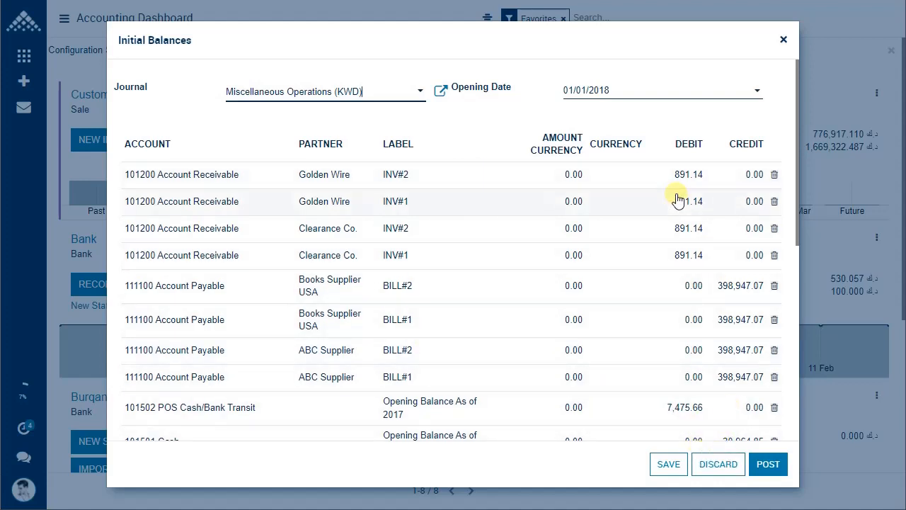
- Close and reopen the Initial Balances form once more to recheck the stored lines, and close it again
{"action": "left_click", "coordinate": [783, 41]}
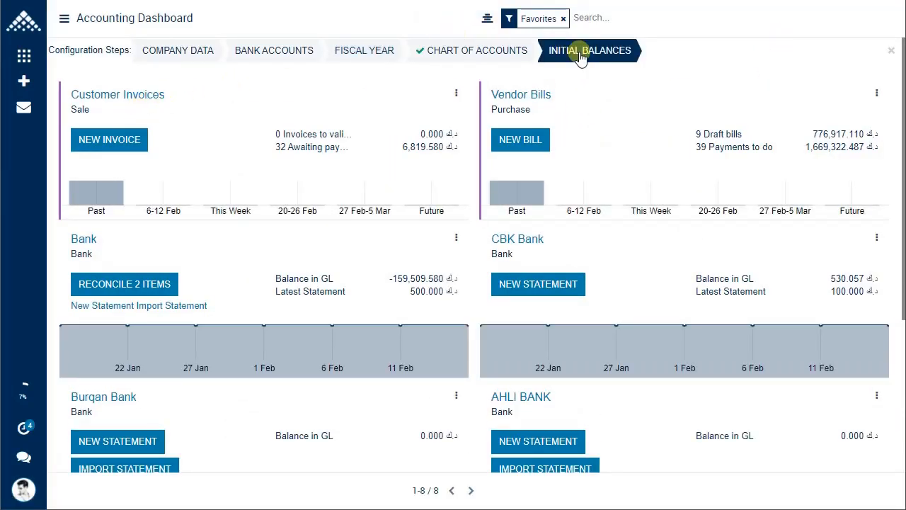
{"action": "left_click", "coordinate": [579, 53]}
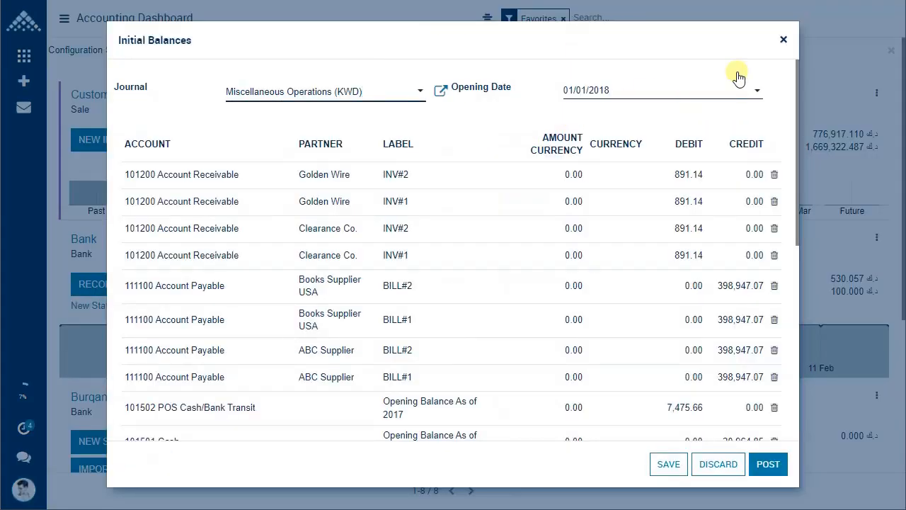
{"action": "left_click", "coordinate": [784, 39]}
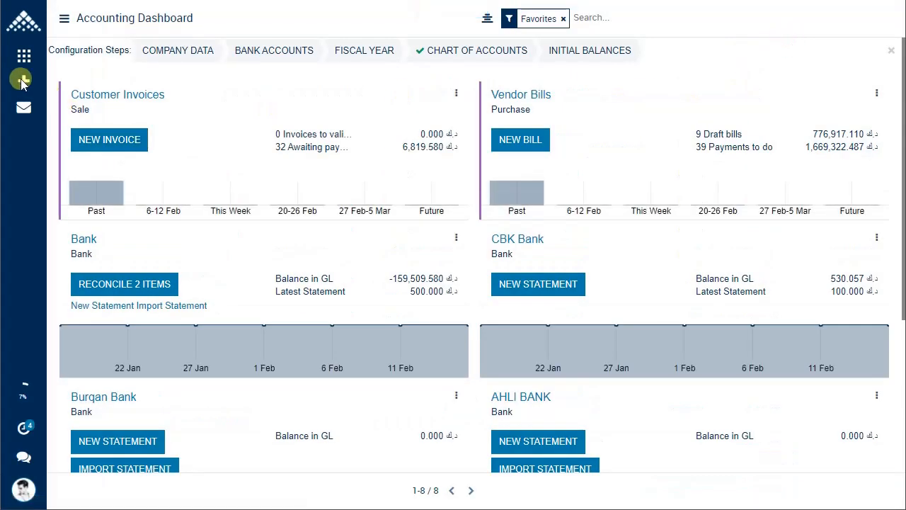
- Open the Journal Entries list and restrict the Miscellaneous Operations entries to Unposted ones
{"action": "left_click", "coordinate": [20, 79]}
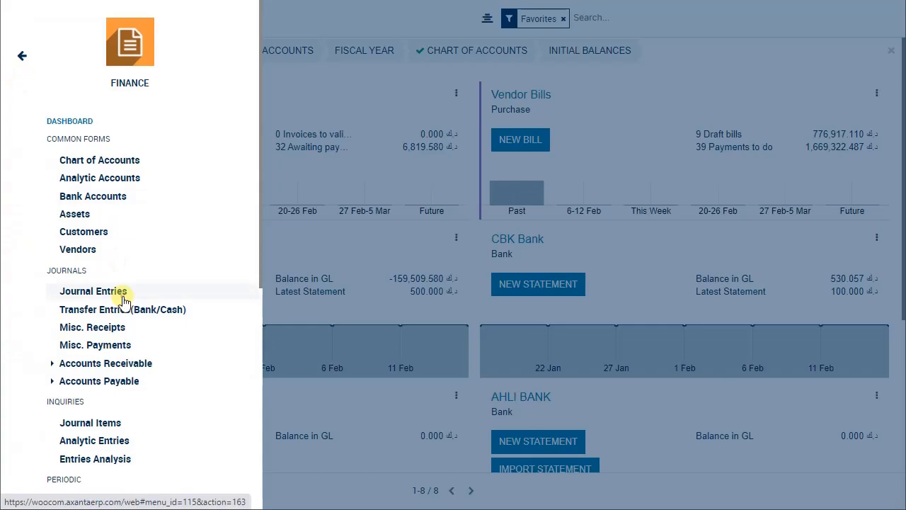
{"action": "left_click", "coordinate": [122, 293]}
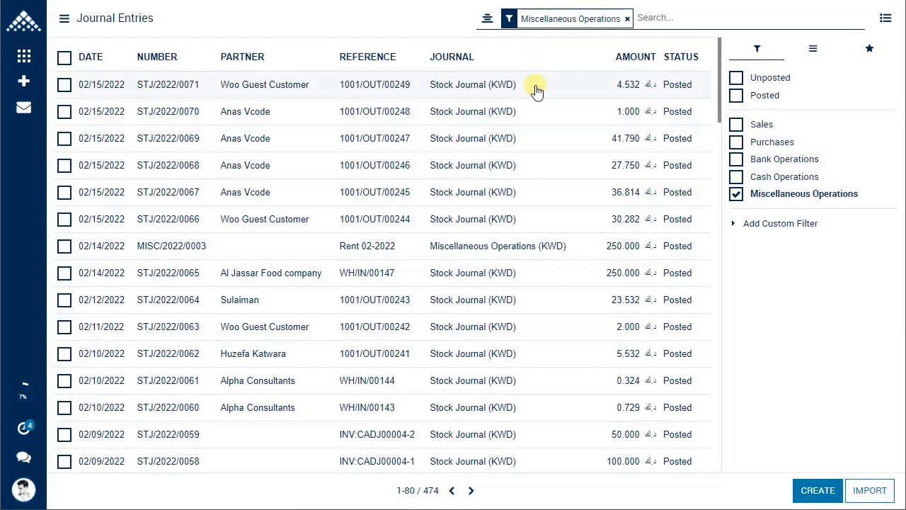
{"action": "left_click", "coordinate": [487, 19]}
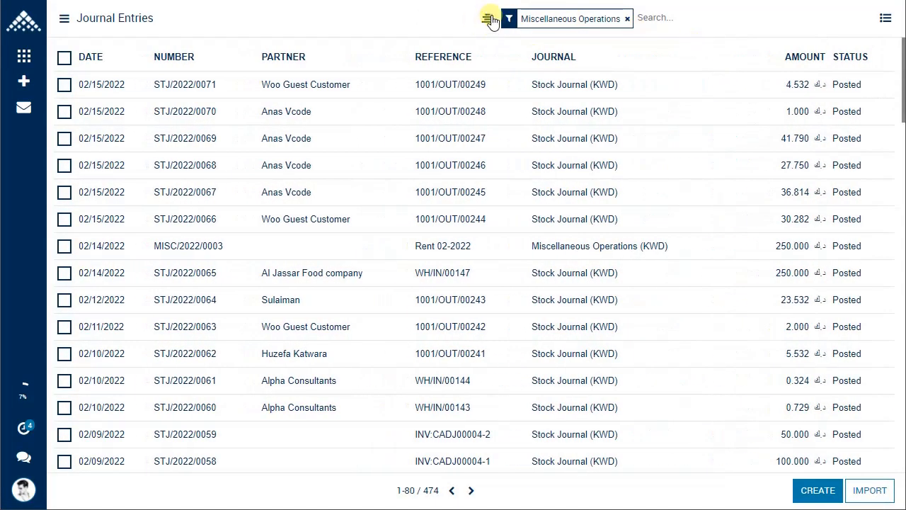
{"action": "left_click", "coordinate": [487, 19]}
{"action": "left_click", "coordinate": [770, 79]}
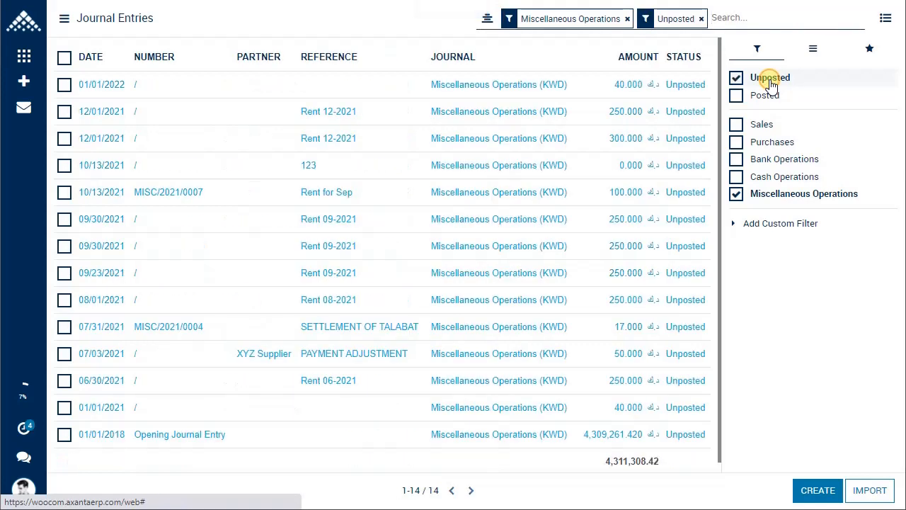
- Open the Opening Journal Entry dated 01/01/2018, review its journal items and post it
{"action": "scroll", "coordinate": [537, 267], "scroll_direction": "down", "scroll_amount": 1}
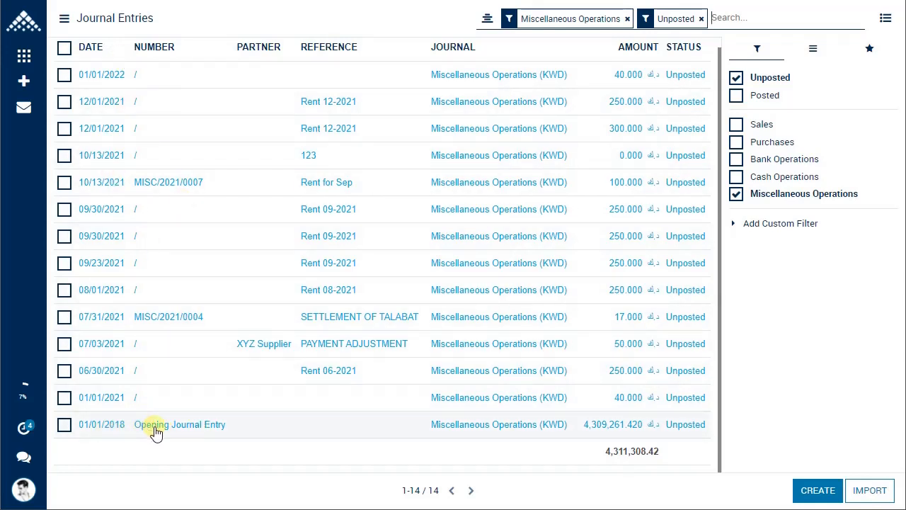
{"action": "left_click", "coordinate": [190, 430]}
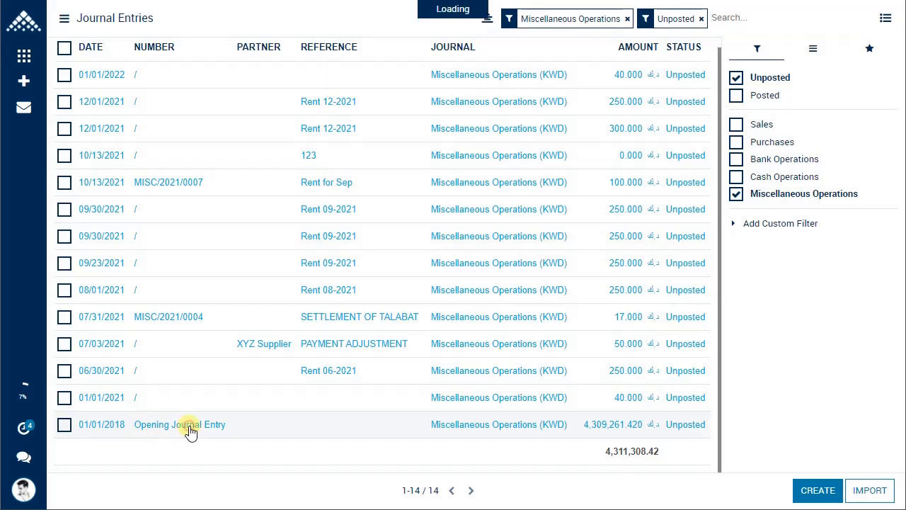
{"action": "scroll", "coordinate": [349, 267], "scroll_direction": "down", "scroll_amount": 8}
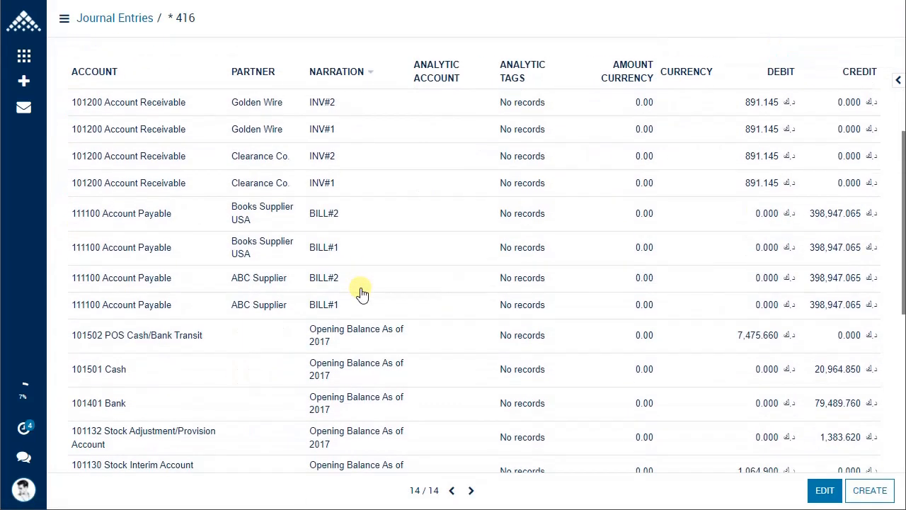
{"action": "scroll", "coordinate": [536, 282], "scroll_direction": "up", "scroll_amount": 10}
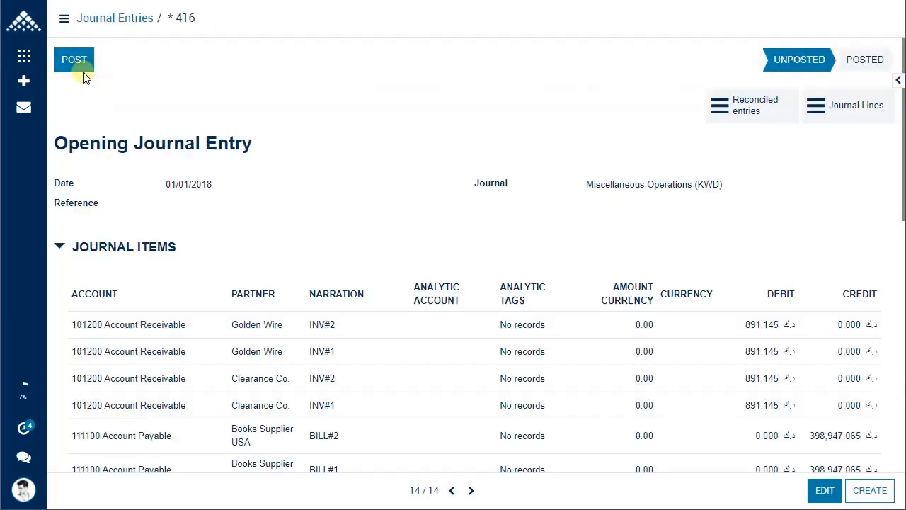
{"action": "left_click", "coordinate": [75, 61]}
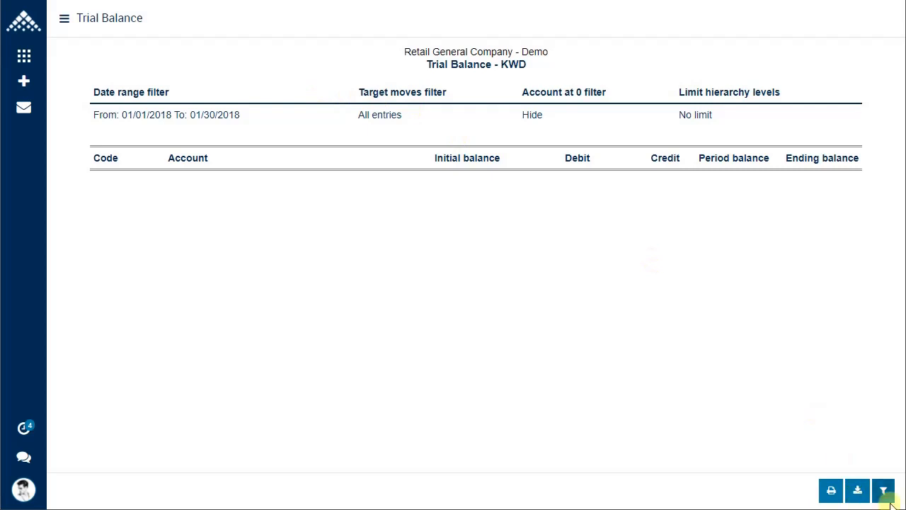
- Run the Trial Balance for 01/01/2018 to 01/30/2018 with all entries, and review the opening amounts per account
{"action": "left_click", "coordinate": [883, 490]}
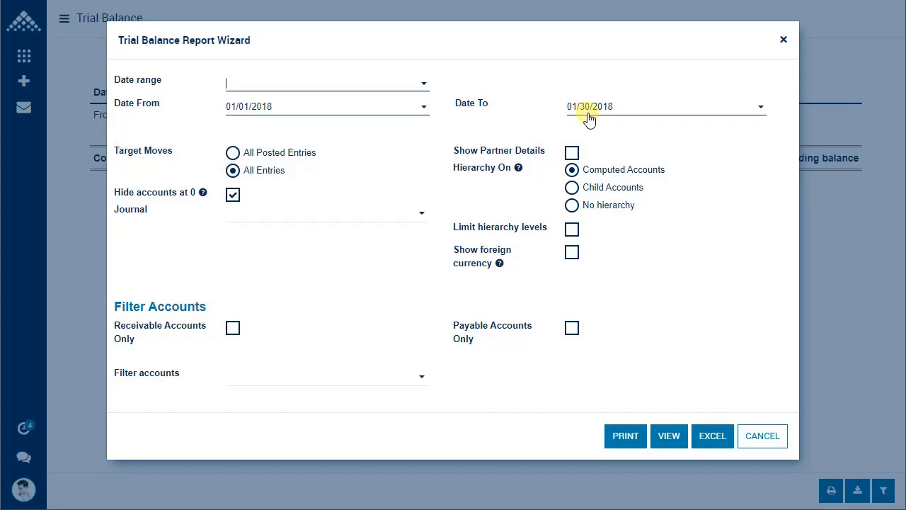
{"action": "left_click", "coordinate": [669, 438]}
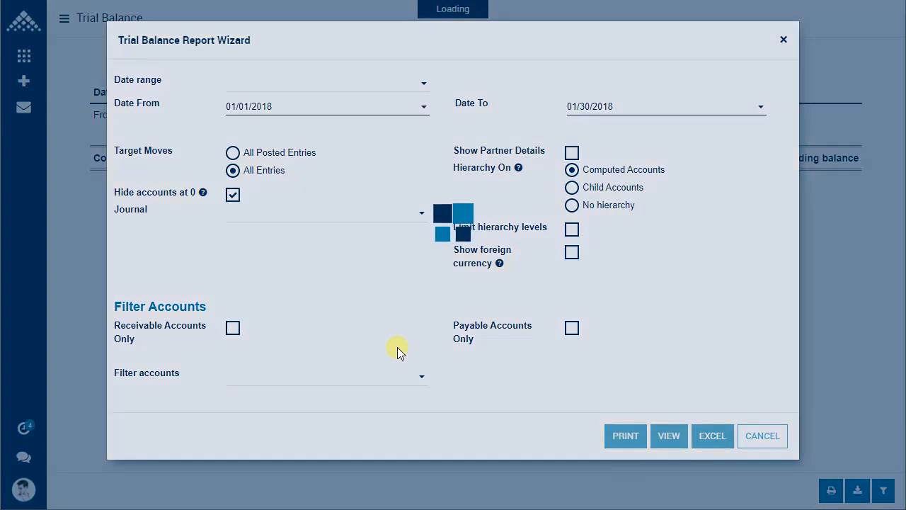
{"action": "scroll", "coordinate": [368, 297], "scroll_direction": "down", "scroll_amount": 1}
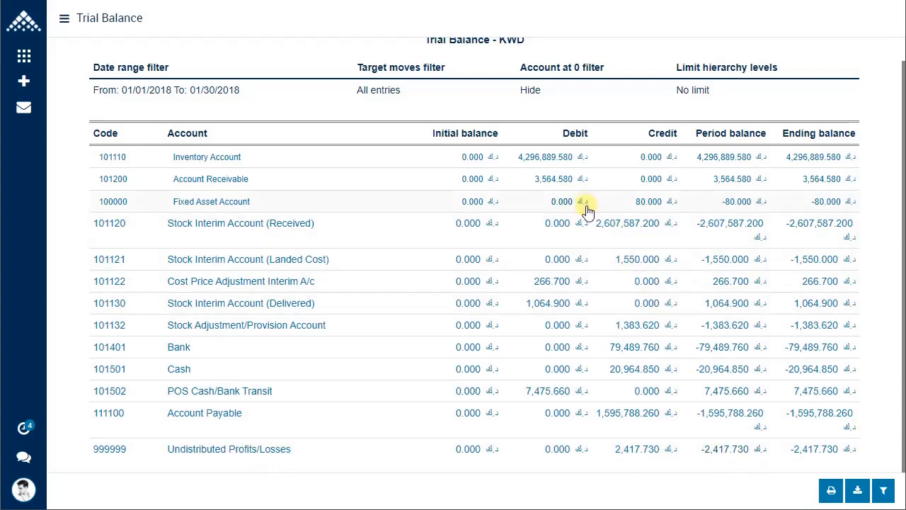
{"action": "scroll", "coordinate": [577, 281], "scroll_direction": "up", "scroll_amount": 1}
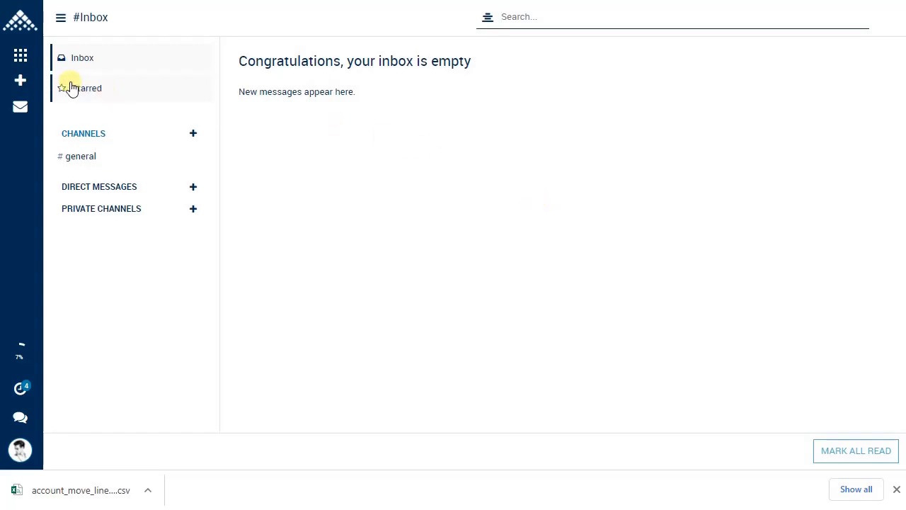
- Go to the Finance module and open its Journal Entries list
{"action": "left_click", "coordinate": [28, 62]}
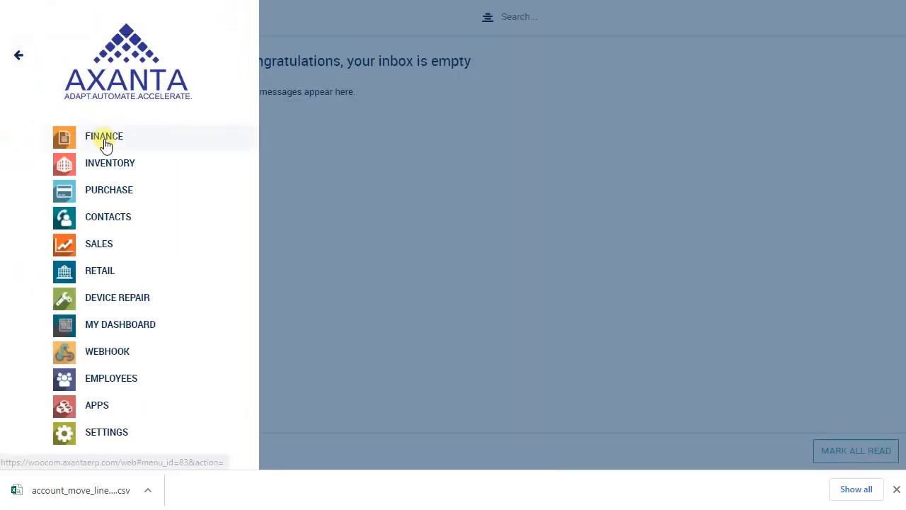
{"action": "left_click", "coordinate": [106, 143]}
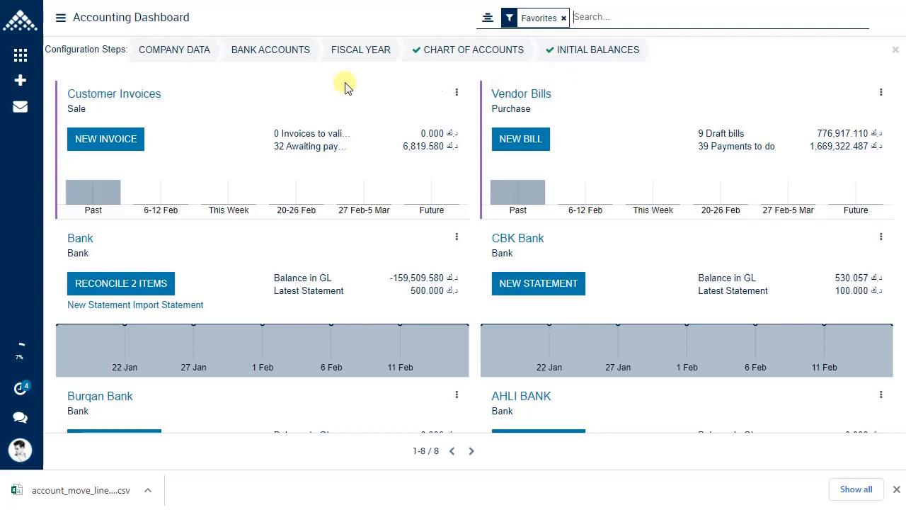
{"action": "left_click", "coordinate": [30, 82]}
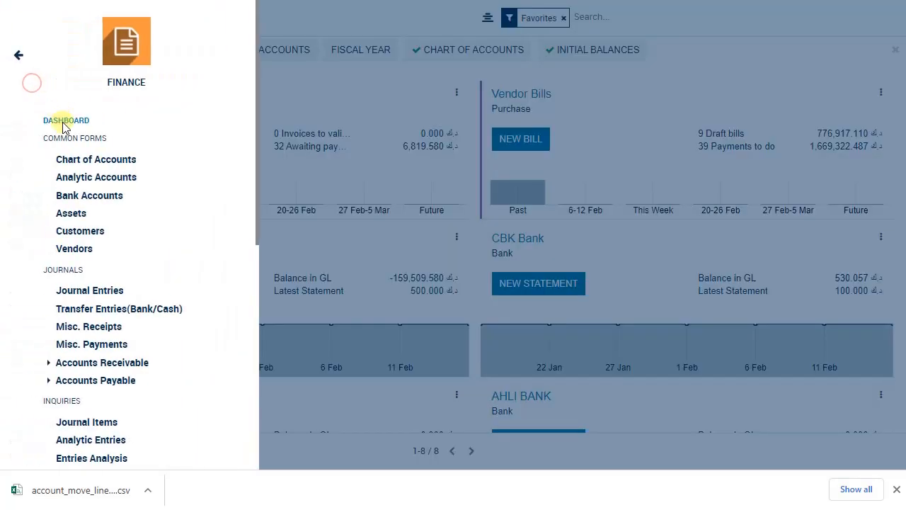
{"action": "left_click", "coordinate": [97, 291]}
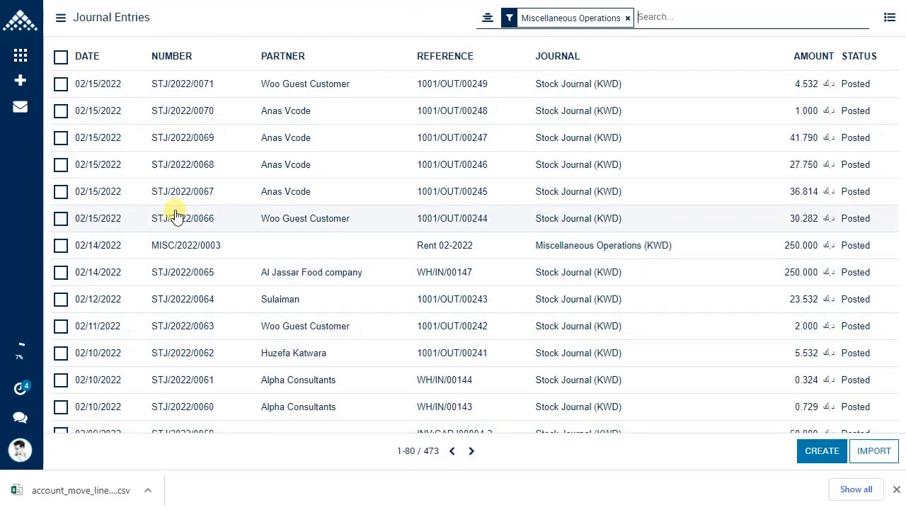
- Create and save a journal entry dated 02/16/2017 with the reference Opening Balance and no journal items
{"action": "left_click", "coordinate": [822, 451]}
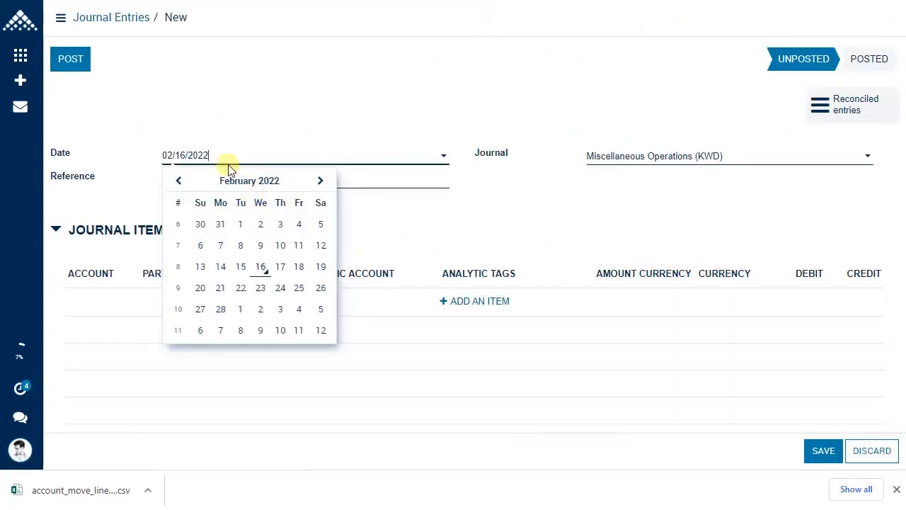
{"action": "double_click", "coordinate": [228, 167]}
{"action": "type", "text": "2017"}
{"action": "left_click", "coordinate": [375, 181]}
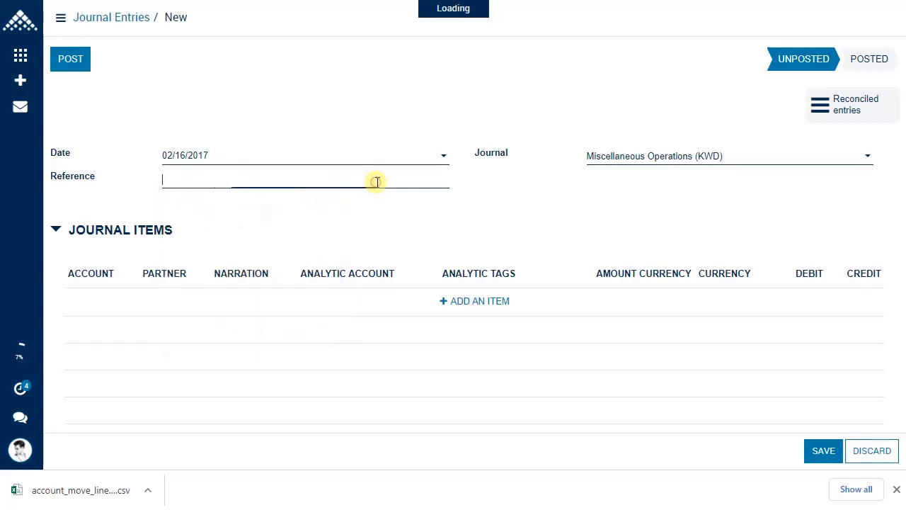
{"action": "type", "text": "Ope"}
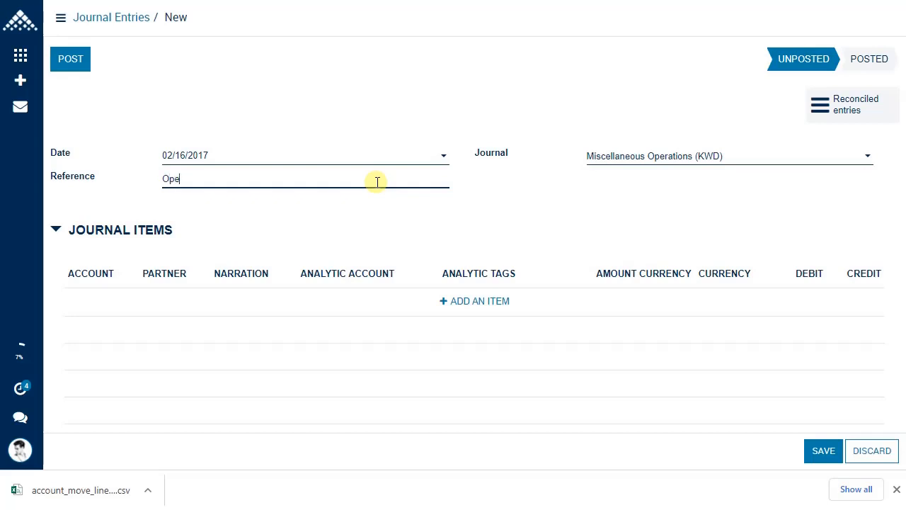
{"action": "type", "text": "ning Balance"}
{"action": "left_click", "coordinate": [817, 452]}
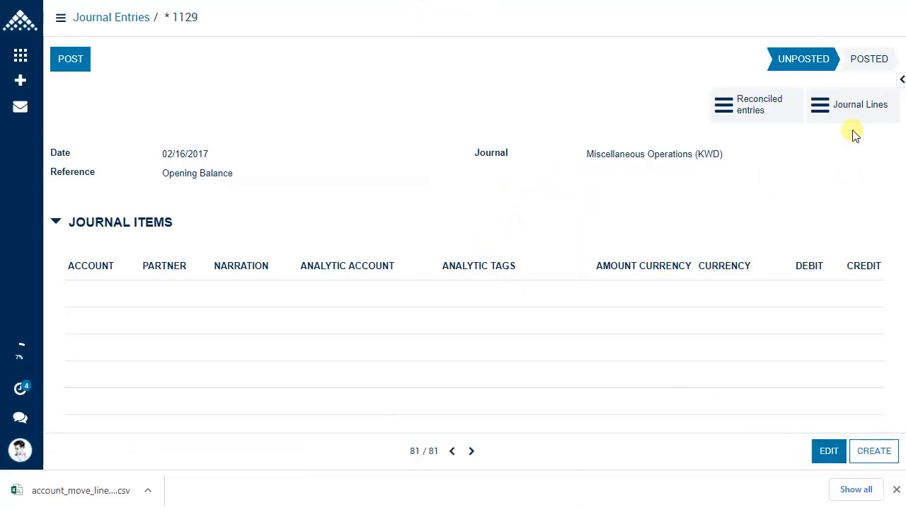
- Open Import Account Move Lines for the saved entry, look at the upload and CSV format download options, and cancel
{"action": "left_click", "coordinate": [901, 79]}
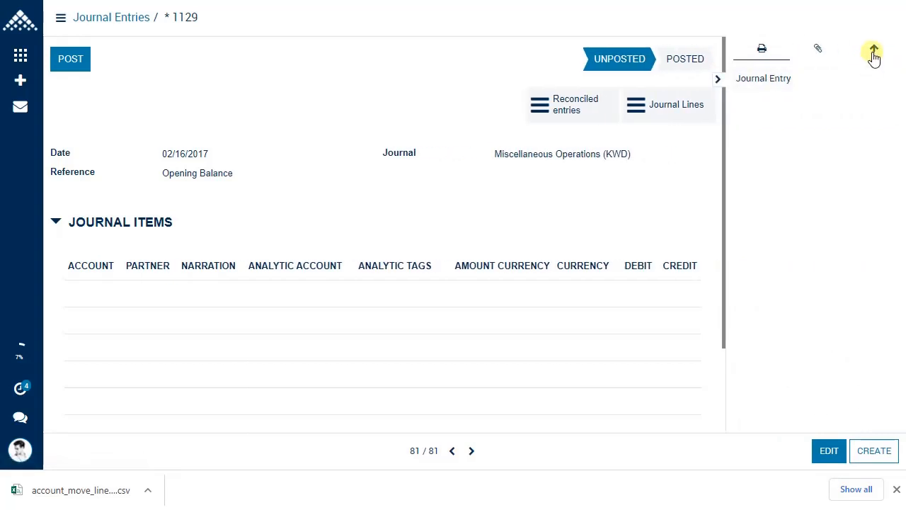
{"action": "left_click", "coordinate": [874, 55]}
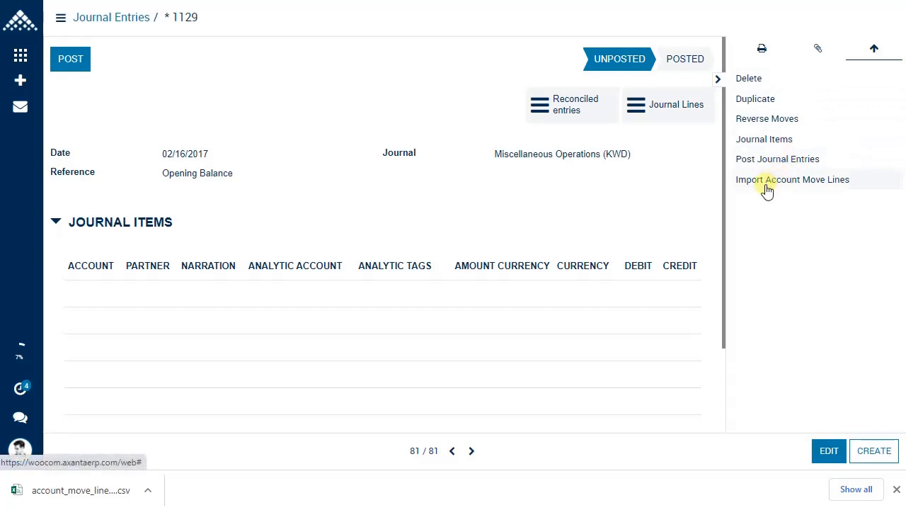
{"action": "left_click", "coordinate": [813, 188]}
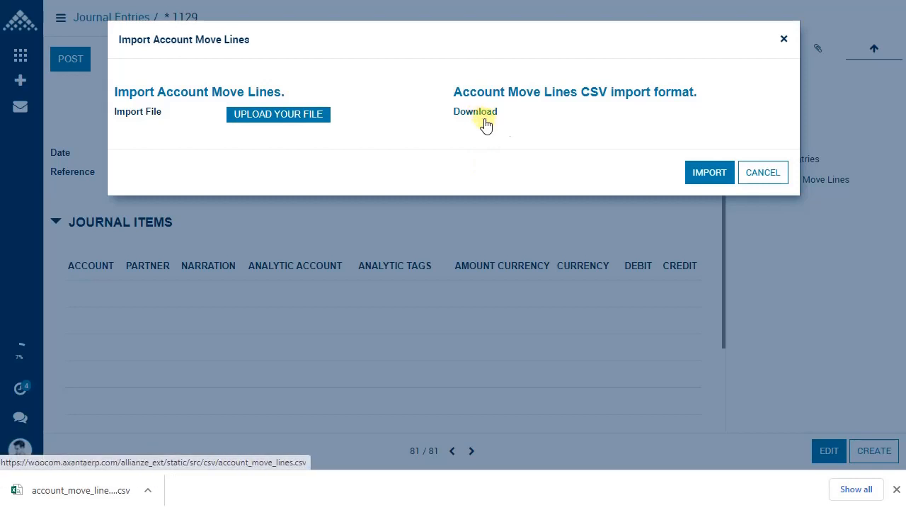
{"action": "left_click", "coordinate": [760, 173]}
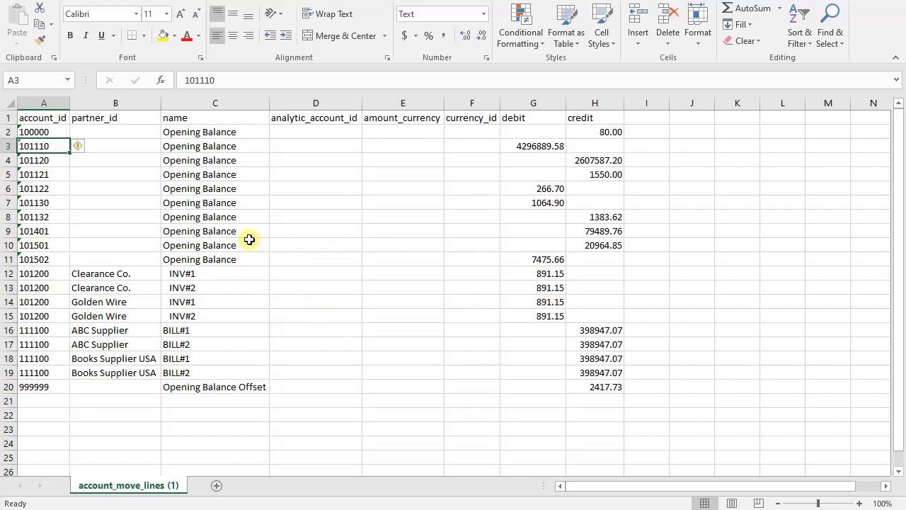
- In the account_move_lines sheet in Excel, try a thousands-separator format on the 101110 debit amount and undo it
{"action": "left_click", "coordinate": [189, 187]}
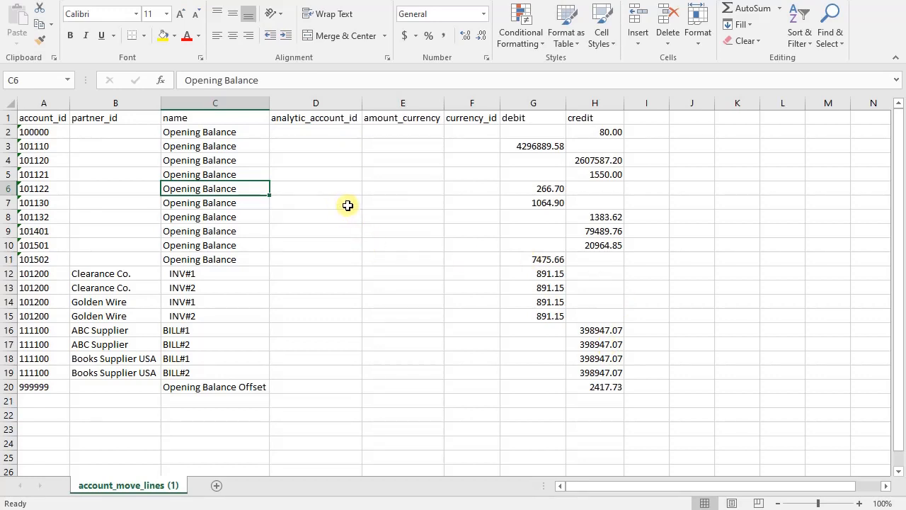
{"action": "left_click", "coordinate": [550, 149]}
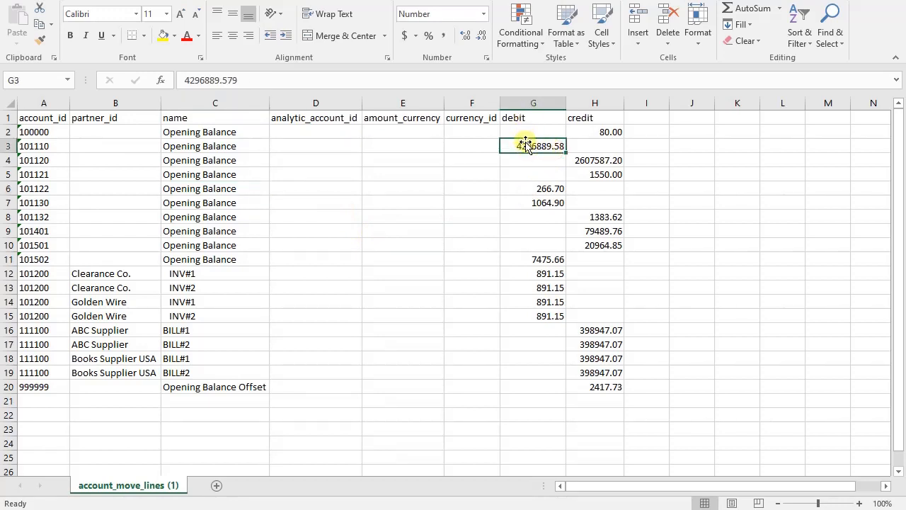
{"action": "left_click", "coordinate": [443, 37]}
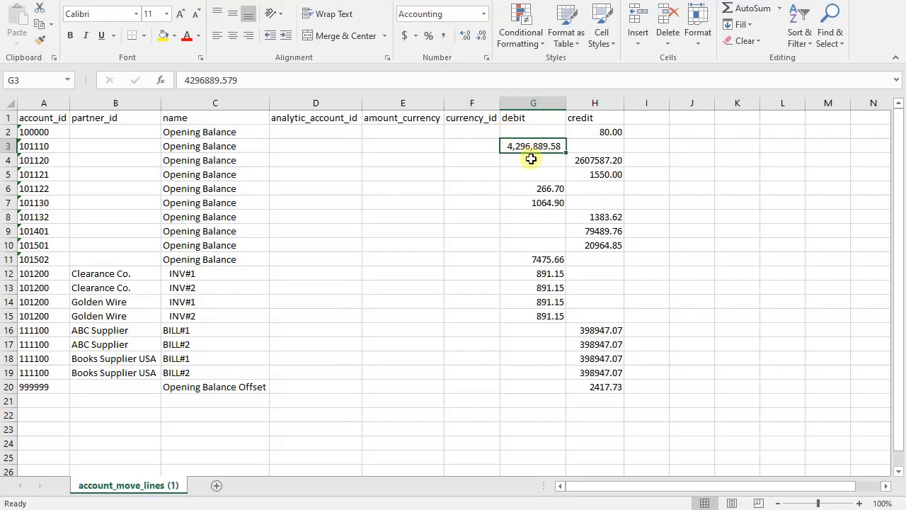
{"action": "key", "text": "ctrl+z"}
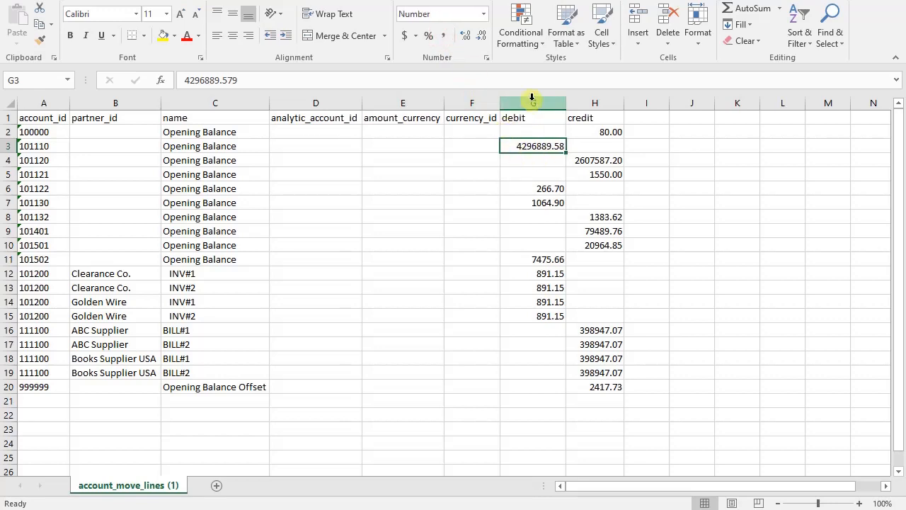
- Examine the number format of the debit and credit columns and the cells below their last row
{"action": "left_click", "coordinate": [533, 103]}
{"action": "left_click", "coordinate": [593, 103]}
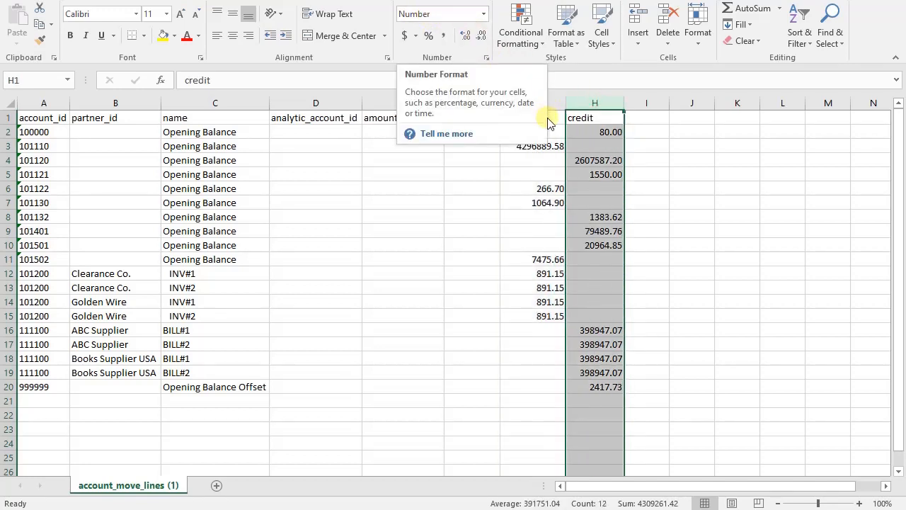
{"action": "left_click", "coordinate": [600, 400]}
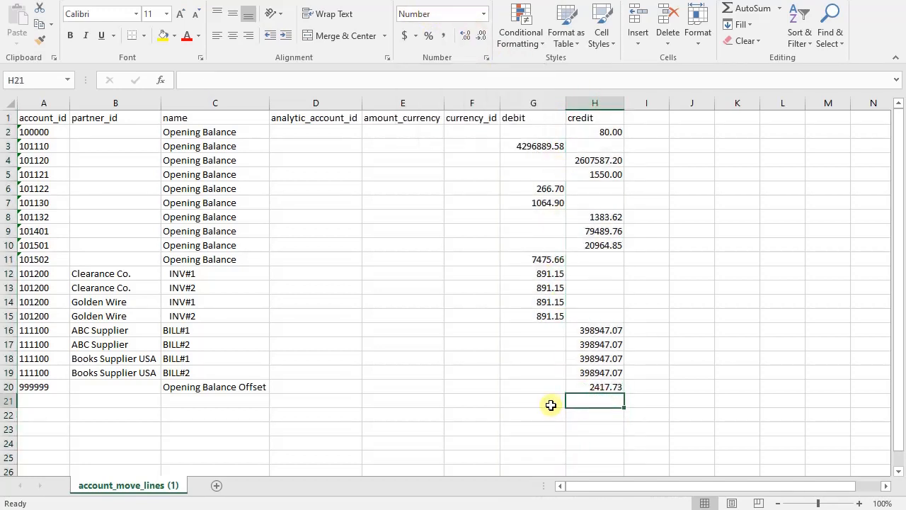
{"action": "left_click", "coordinate": [550, 404]}
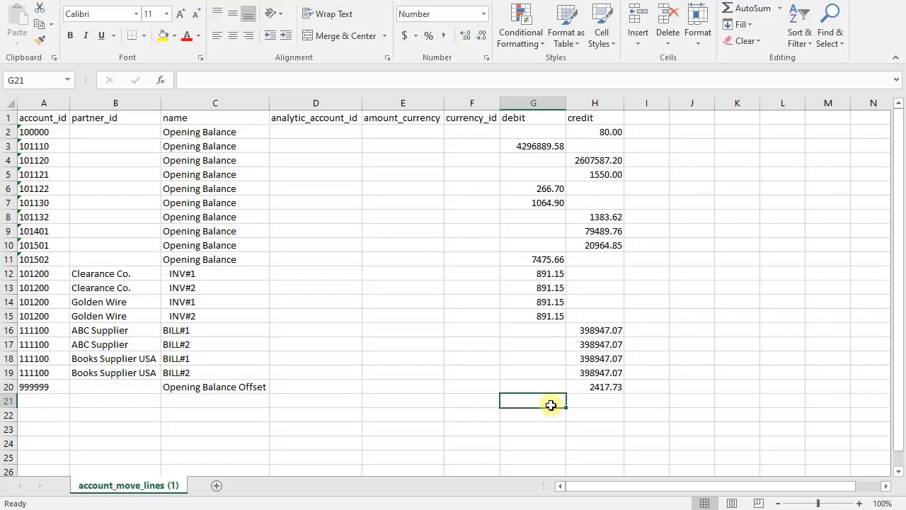
{"action": "left_click", "coordinate": [752, 13]}
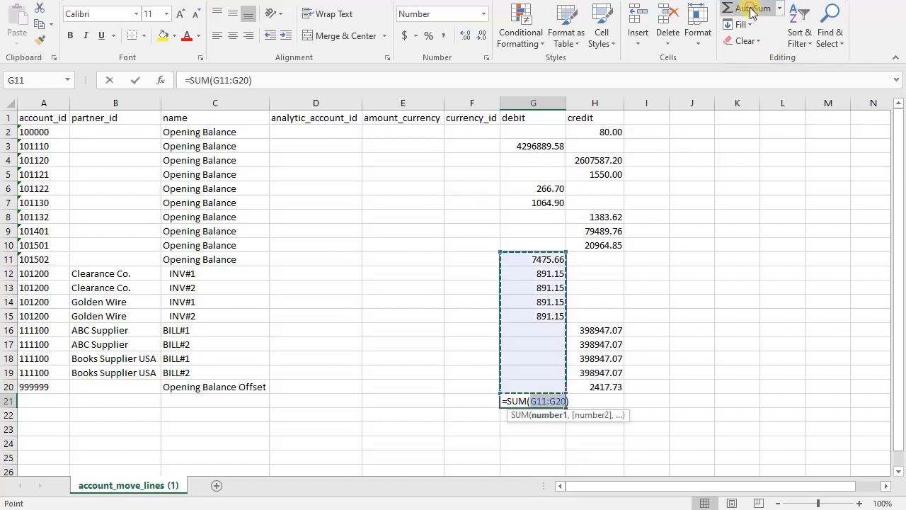
{"action": "left_click", "coordinate": [569, 246]}
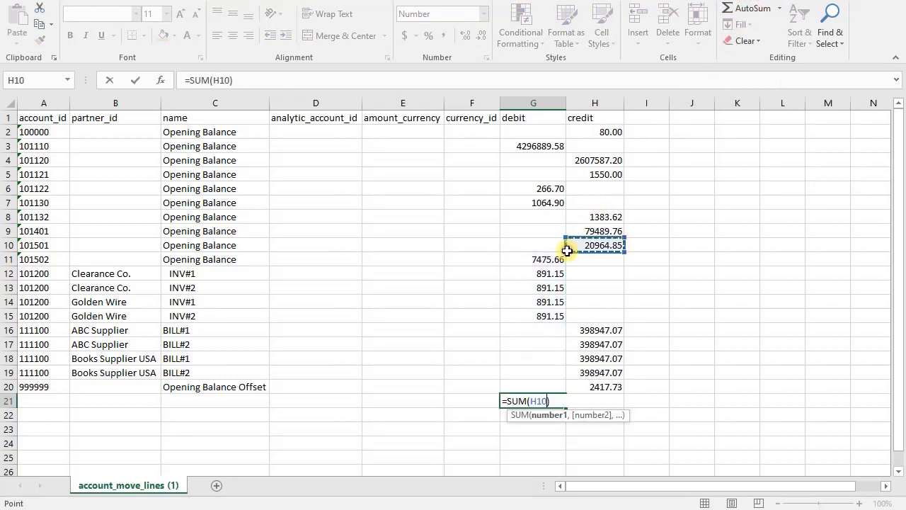
{"action": "left_click", "coordinate": [543, 403]}
{"action": "key", "text": "Escape"}
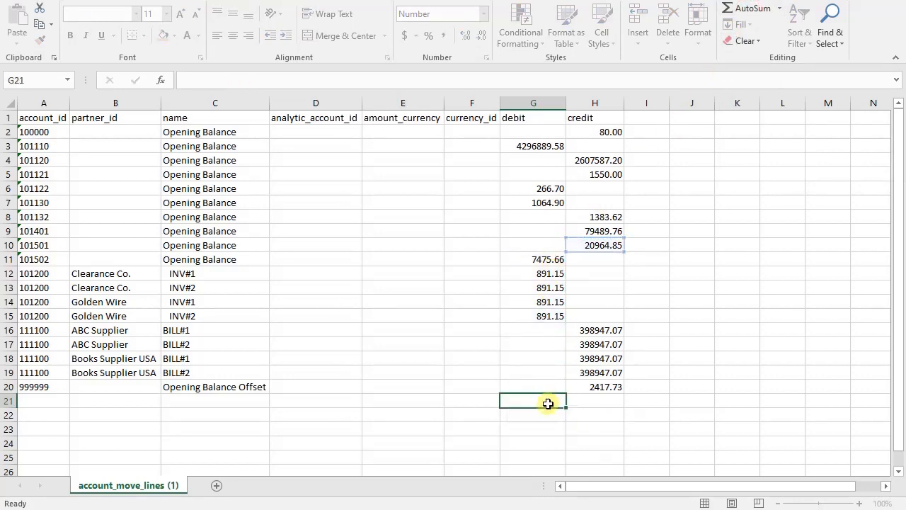
- Total the debit column over G2:G20 in cell G21 and copy the sum formula to H21 for the credit column
{"action": "left_click", "coordinate": [753, 11]}
{"action": "left_click_drag", "start_coordinate": [570, 264], "coordinate": [560, 126]}
{"action": "key", "text": "Return"}
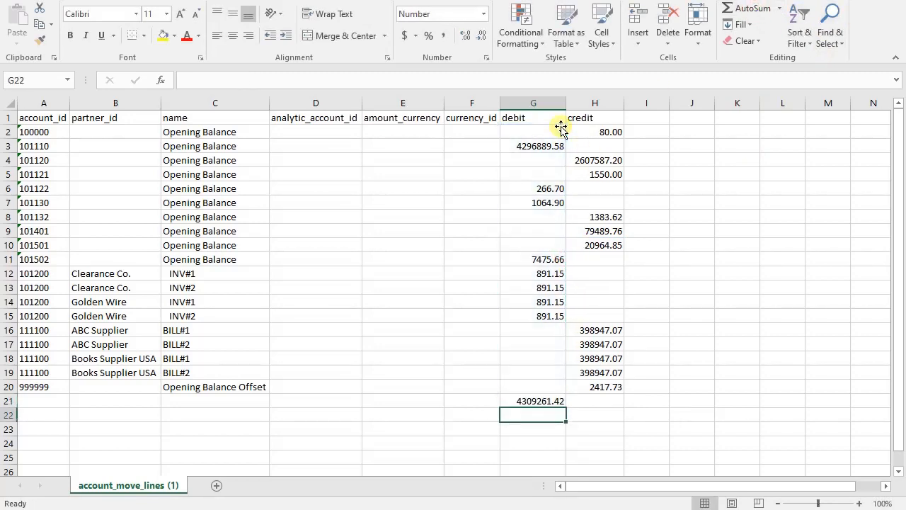
{"action": "left_click", "coordinate": [540, 402]}
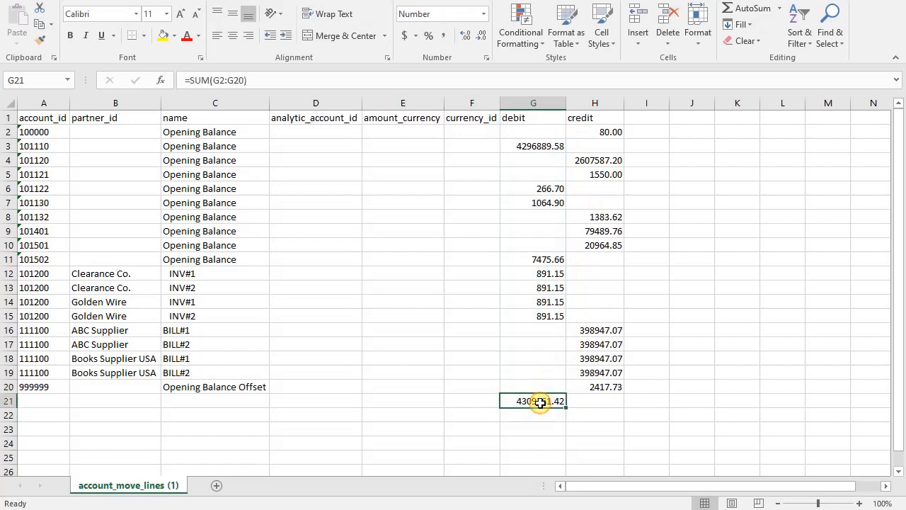
{"action": "key", "text": "ctrl+c"}
{"action": "left_click", "coordinate": [600, 402]}
{"action": "key", "text": "ctrl+v"}
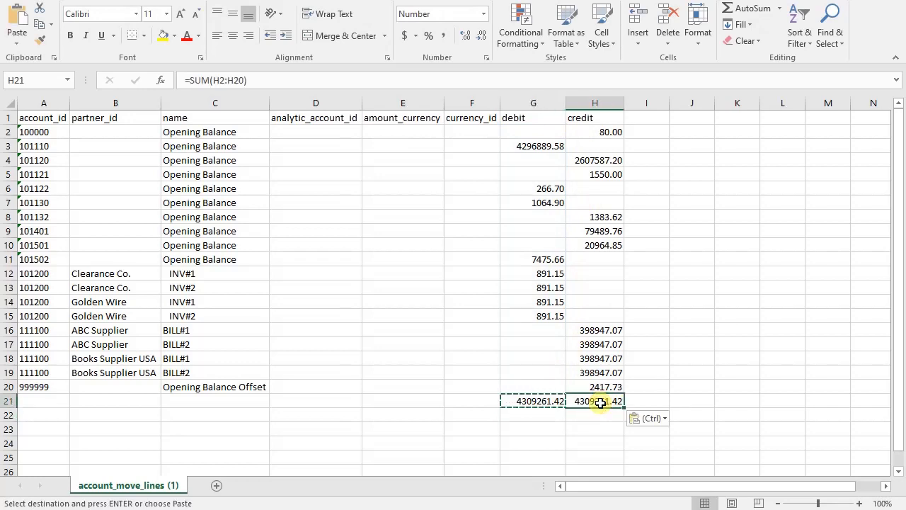
{"action": "left_click", "coordinate": [540, 416]}
{"action": "left_click_drag", "start_coordinate": [538, 401], "coordinate": [566, 408]}
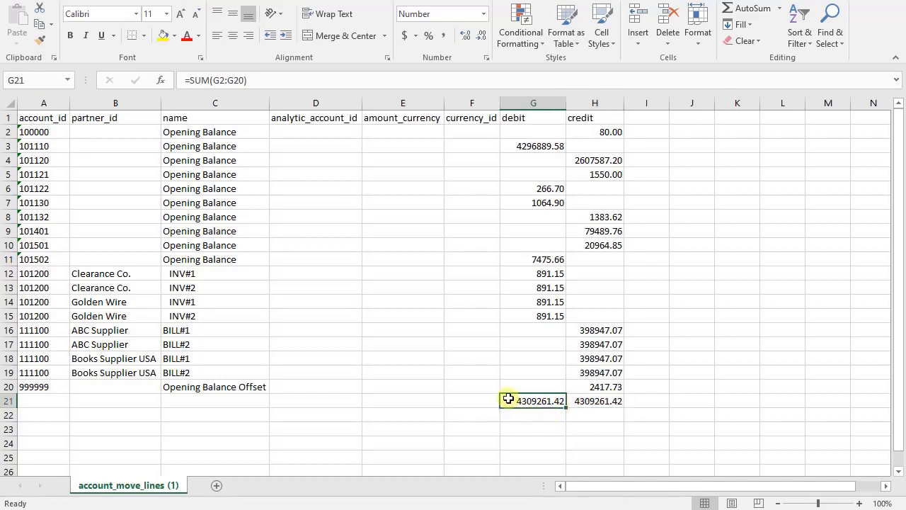
- Clear the debit and credit totals from row 21
{"action": "left_click", "coordinate": [15, 401]}
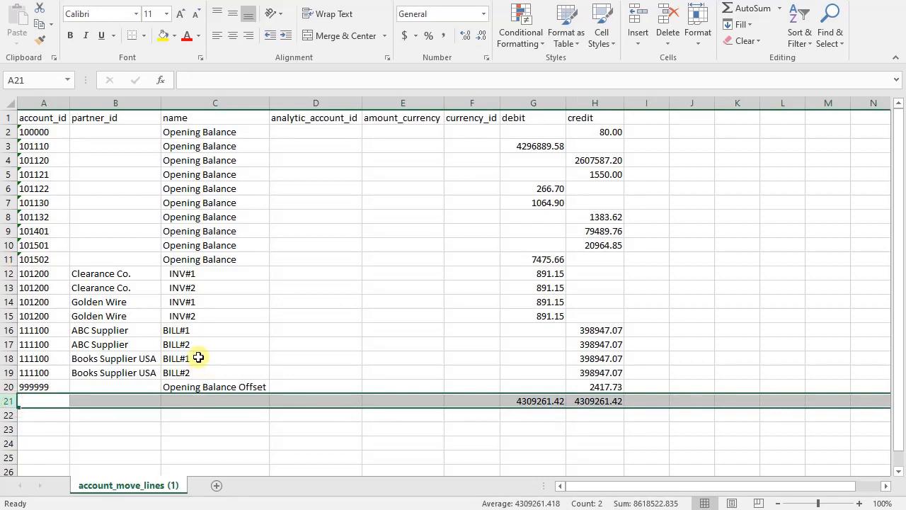
{"action": "key", "text": "Delete"}
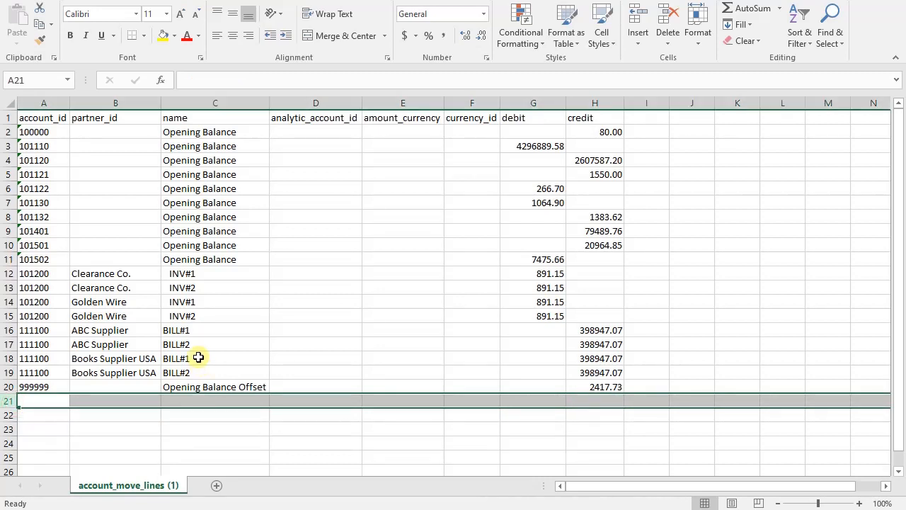
{"action": "left_click", "coordinate": [581, 354]}
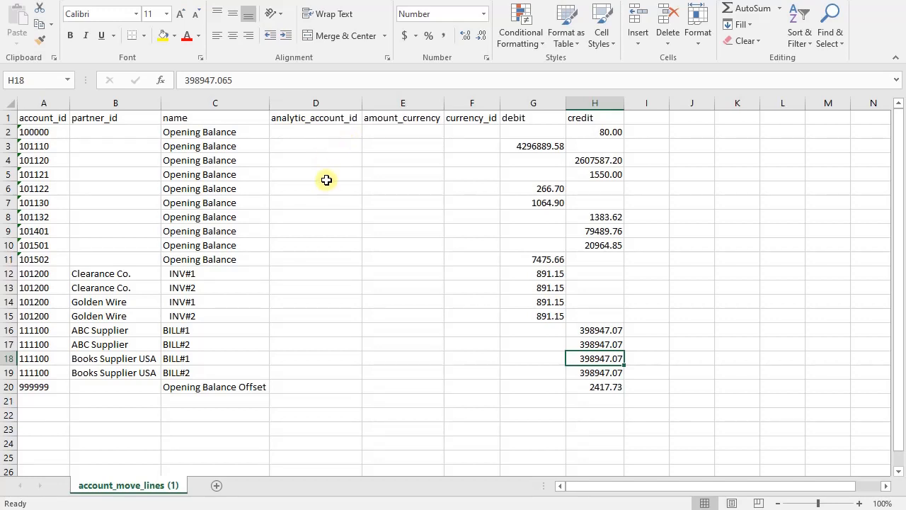
- Save the account_move_lines (1) sheet, keeping the CSV (Comma delimited) format, and close Excel
{"action": "key", "text": "ctrl+s"}
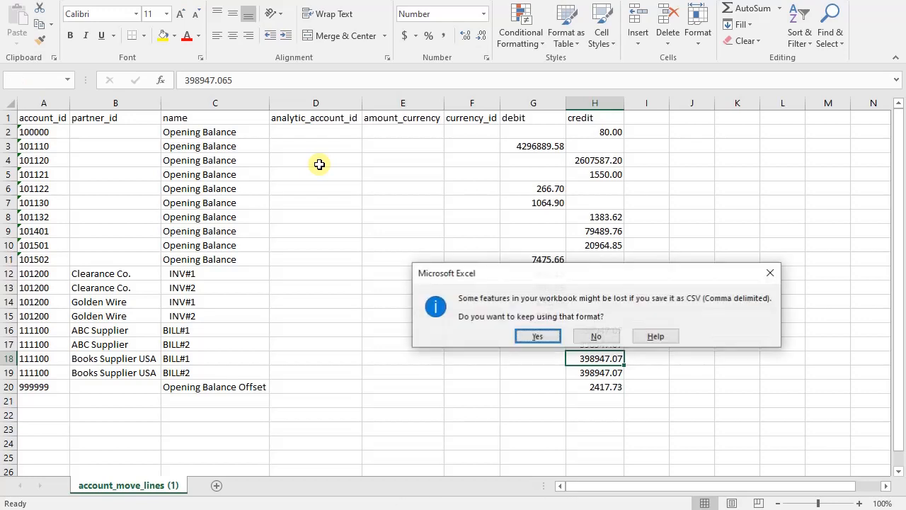
{"action": "key", "text": "Return"}
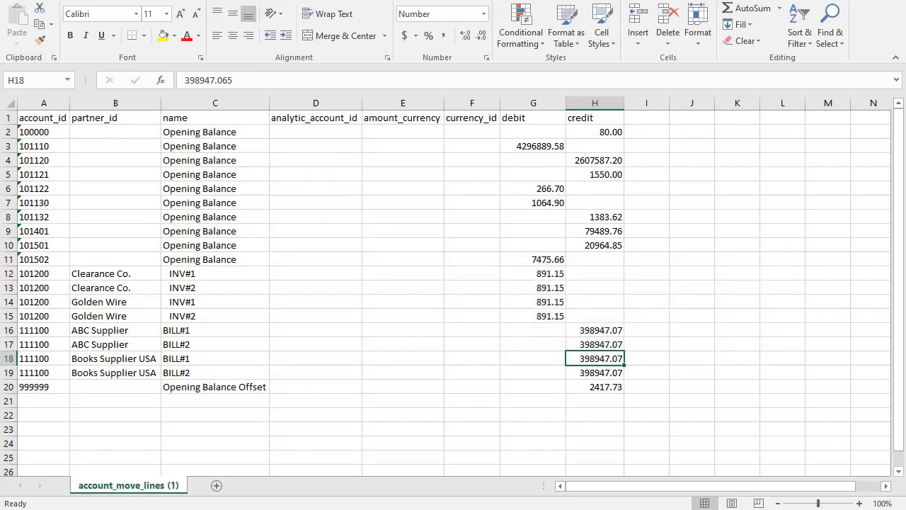
{"action": "key", "text": "alt+F4"}
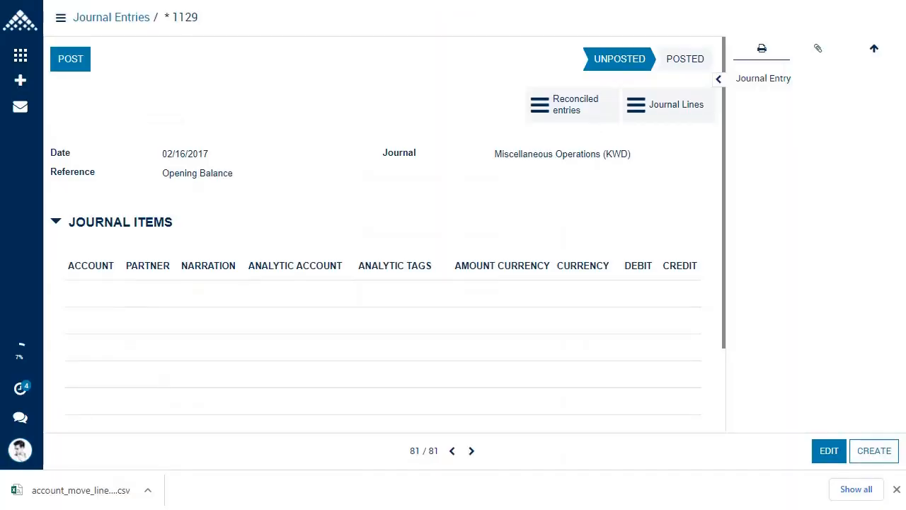
- Import account_move_lines (1).csv from Downloads into the Opening Balance journal entry with Import Account Move Lines
{"action": "left_click", "coordinate": [875, 54]}
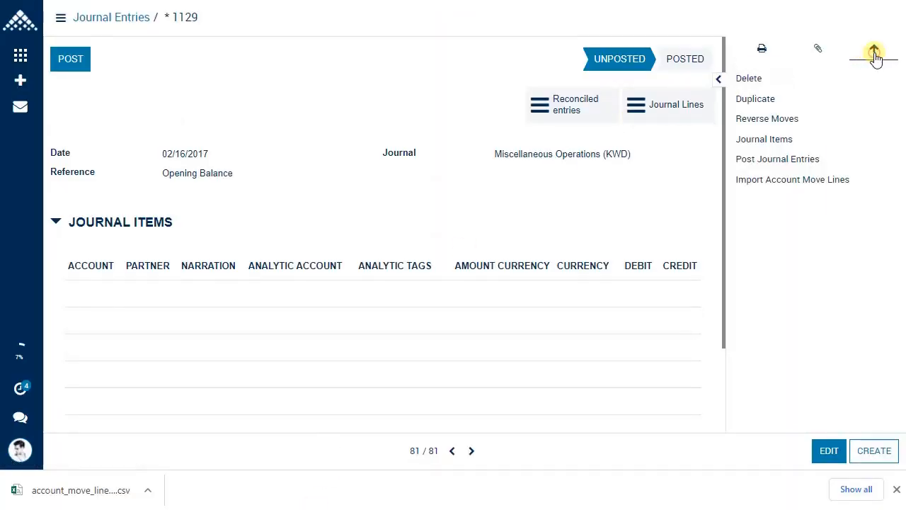
{"action": "left_click", "coordinate": [757, 185]}
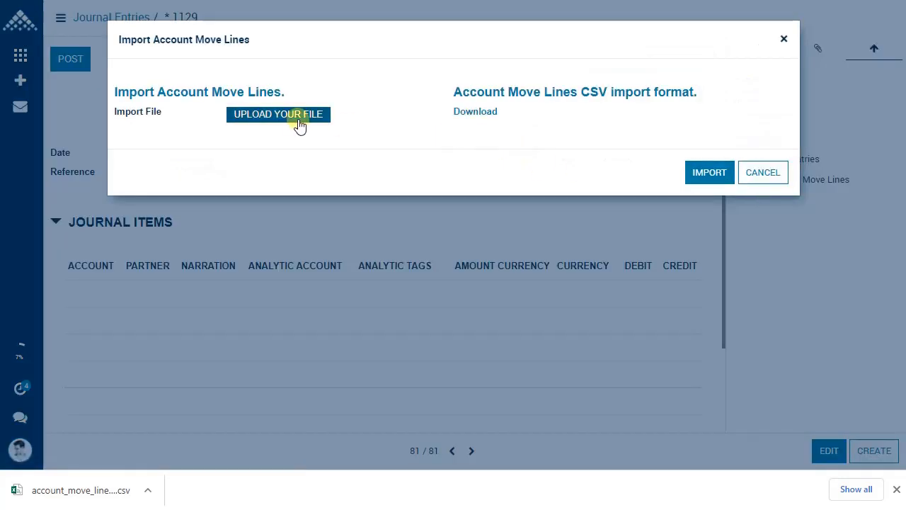
{"action": "left_click", "coordinate": [298, 125]}
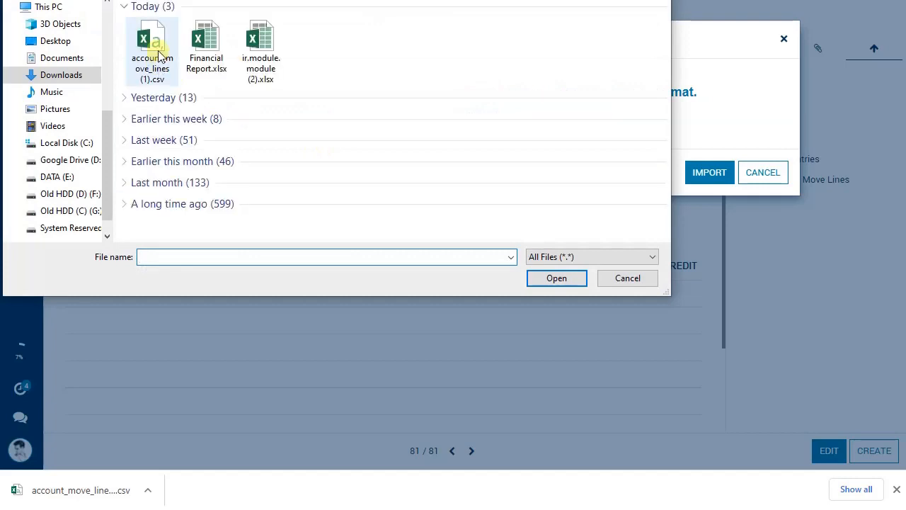
{"action": "left_click", "coordinate": [157, 54]}
{"action": "left_click", "coordinate": [564, 282]}
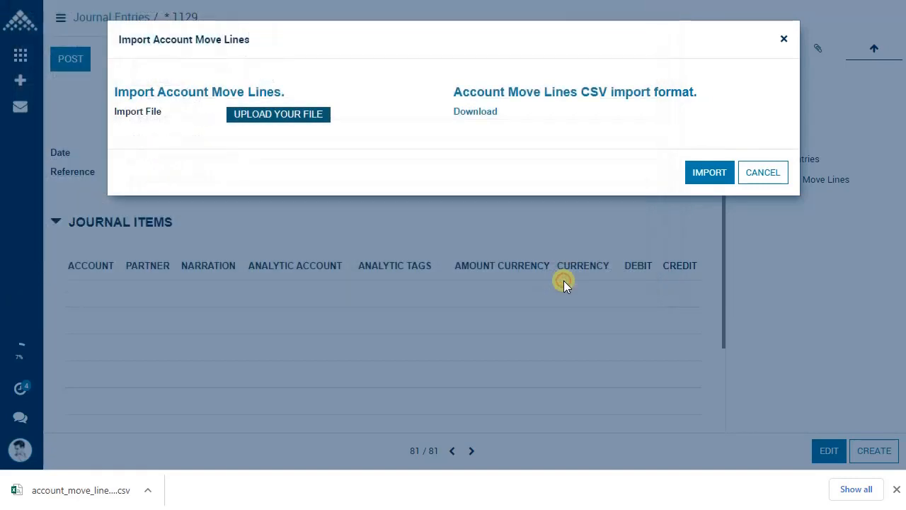
{"action": "left_click", "coordinate": [705, 182]}
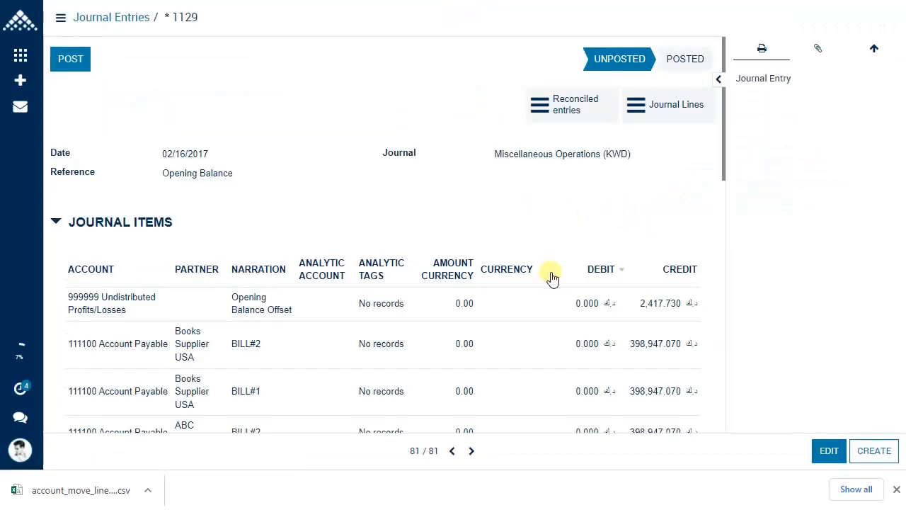
- Review the imported journal items with their accounts, partners, narrations, debits and credits
{"action": "scroll", "coordinate": [550, 313], "scroll_direction": "down", "scroll_amount": 10}
{"action": "scroll", "coordinate": [550, 319], "scroll_direction": "up", "scroll_amount": 10}
{"action": "scroll", "coordinate": [325, 243], "scroll_direction": "down", "scroll_amount": 2}
{"action": "scroll", "coordinate": [406, 259], "scroll_direction": "up", "scroll_amount": 2}
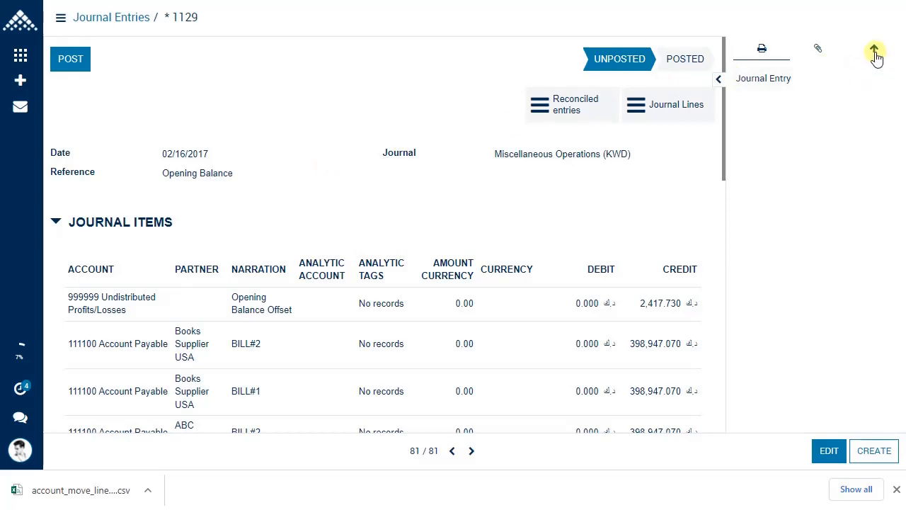
{"action": "scroll", "coordinate": [358, 247], "scroll_direction": "down", "scroll_amount": 2}
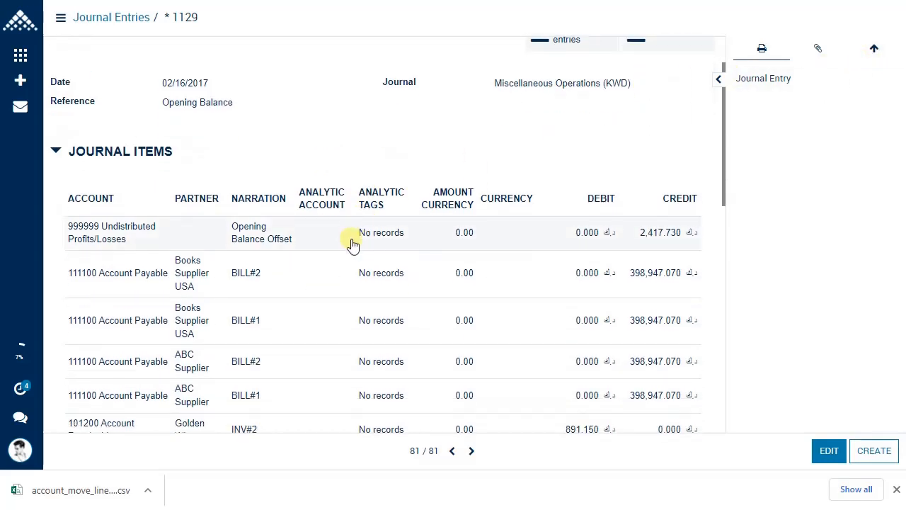
{"action": "scroll", "coordinate": [356, 245], "scroll_direction": "up", "scroll_amount": 2}
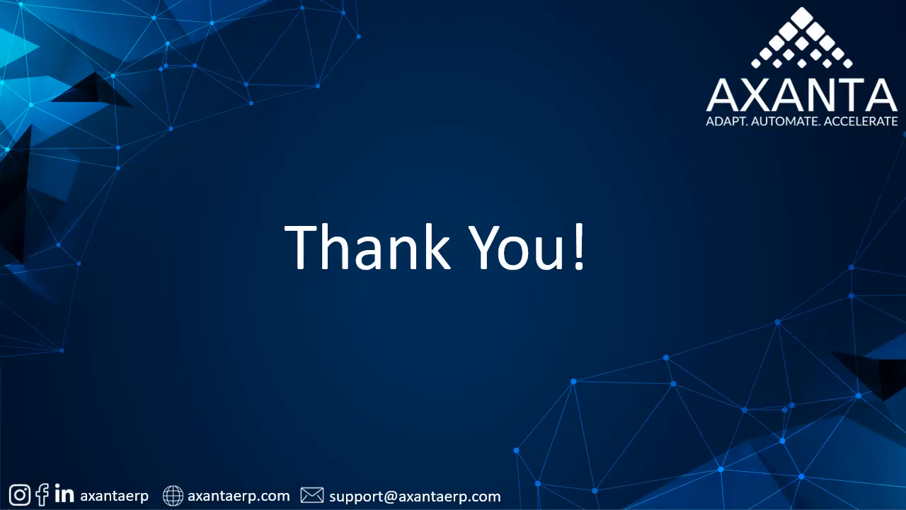